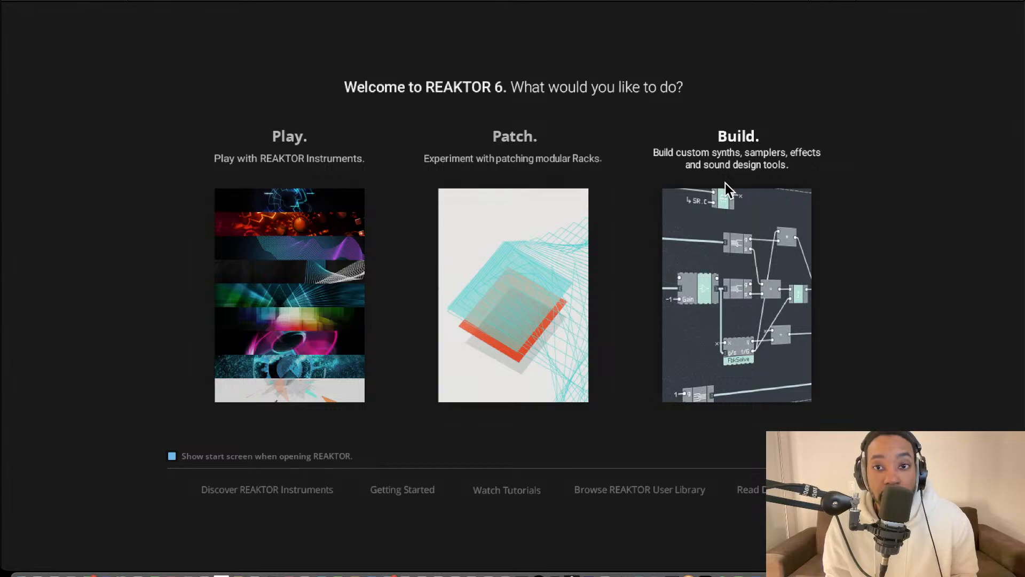
Start a new Build ensemble and add the UTL-Util Note In block from the Blocks Base Util folder to the structure.
{"action": "left_click", "coordinate": [743, 210]}
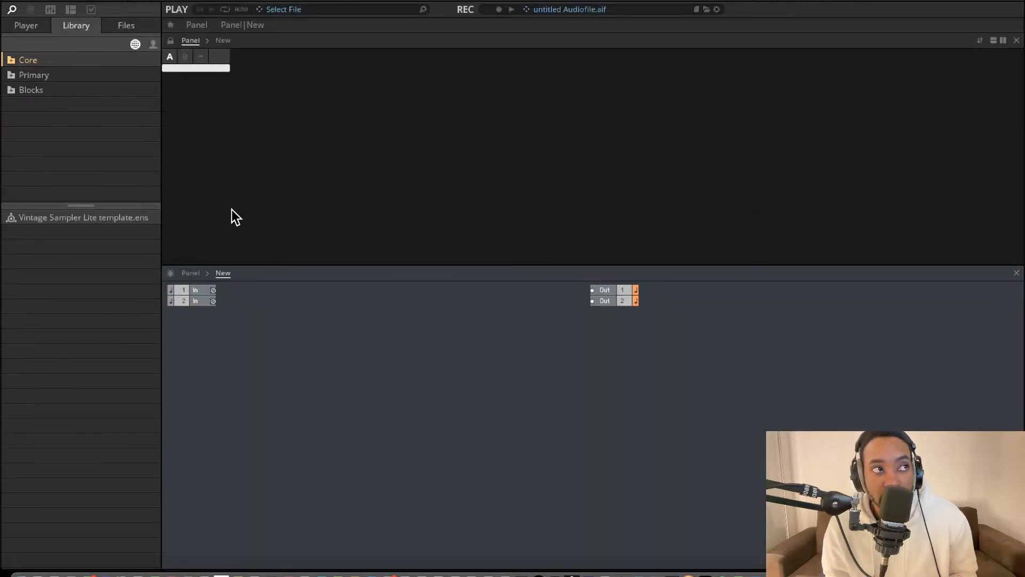
{"action": "left_click", "coordinate": [38, 27]}
{"action": "scroll", "coordinate": [74, 120], "scroll_direction": "up", "scroll_amount": 3}
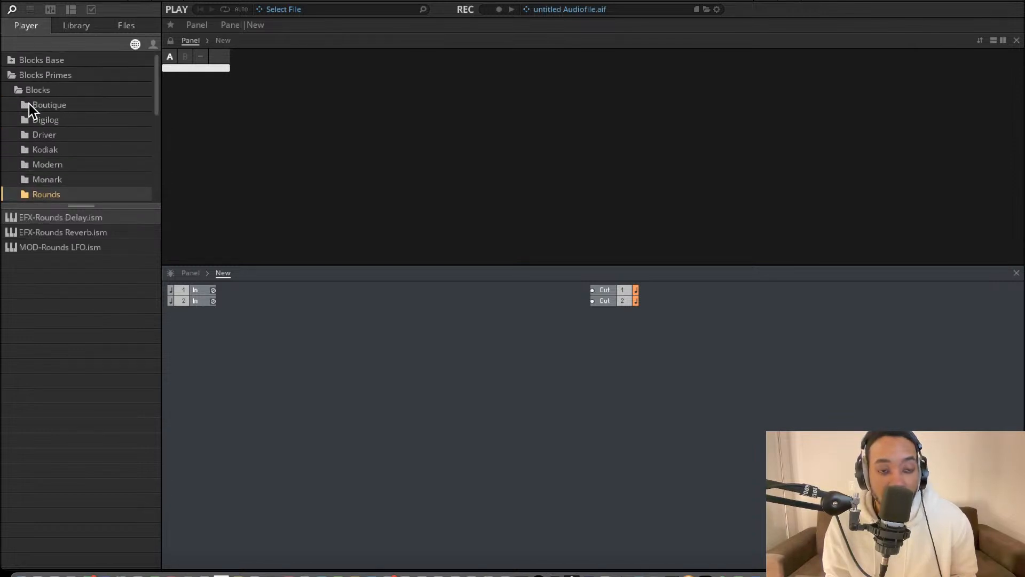
{"action": "left_click", "coordinate": [10, 61]}
{"action": "left_click", "coordinate": [13, 75]}
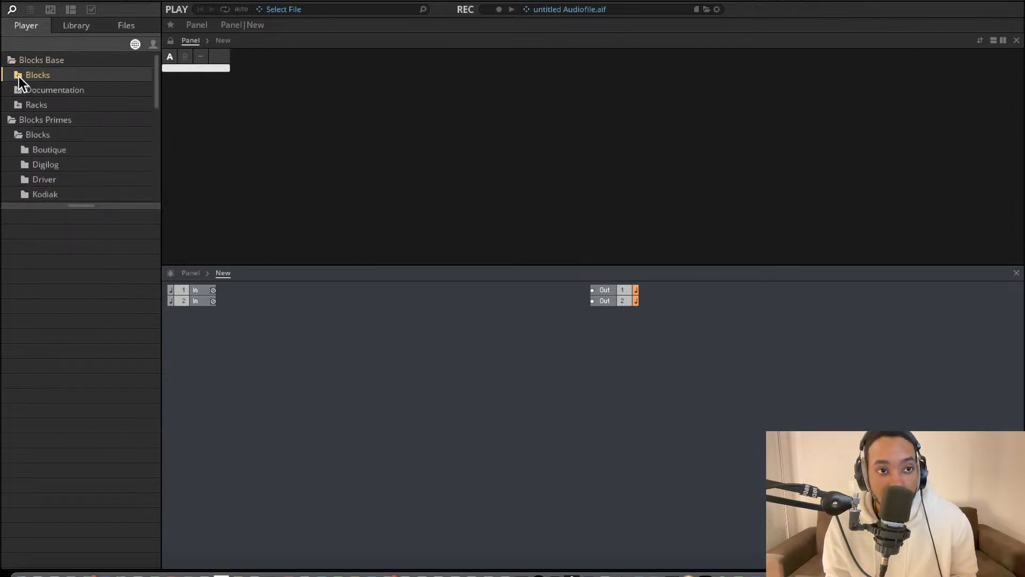
{"action": "left_click", "coordinate": [26, 105]}
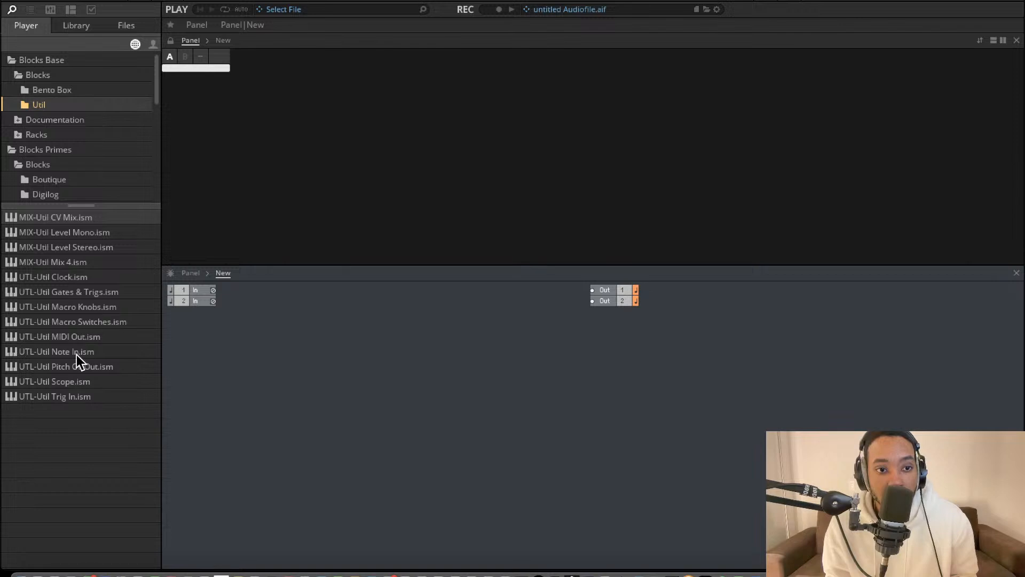
{"action": "left_click_drag", "start_coordinate": [71, 352], "coordinate": [279, 335]}
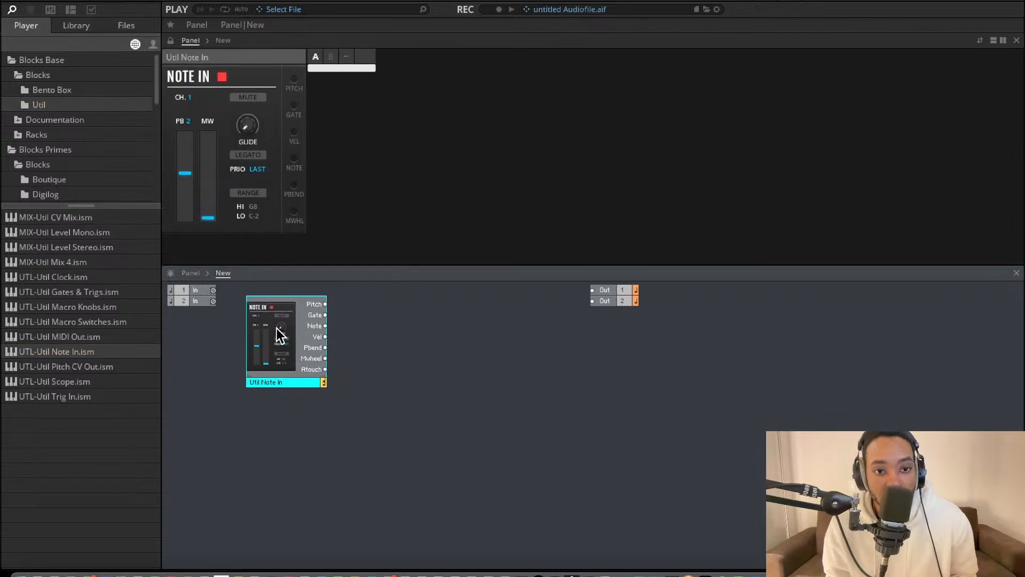
Add the UTL-Util Clock block to the structure and place it directly below the Note In block.
{"action": "mouse_move", "coordinate": [270, 326]}
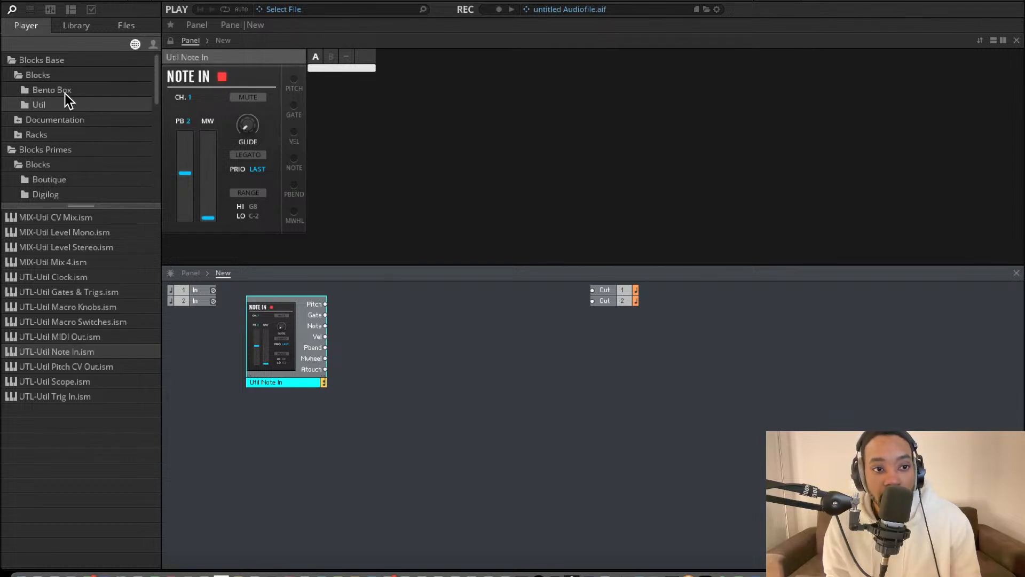
{"action": "left_click_drag", "start_coordinate": [69, 277], "coordinate": [294, 456]}
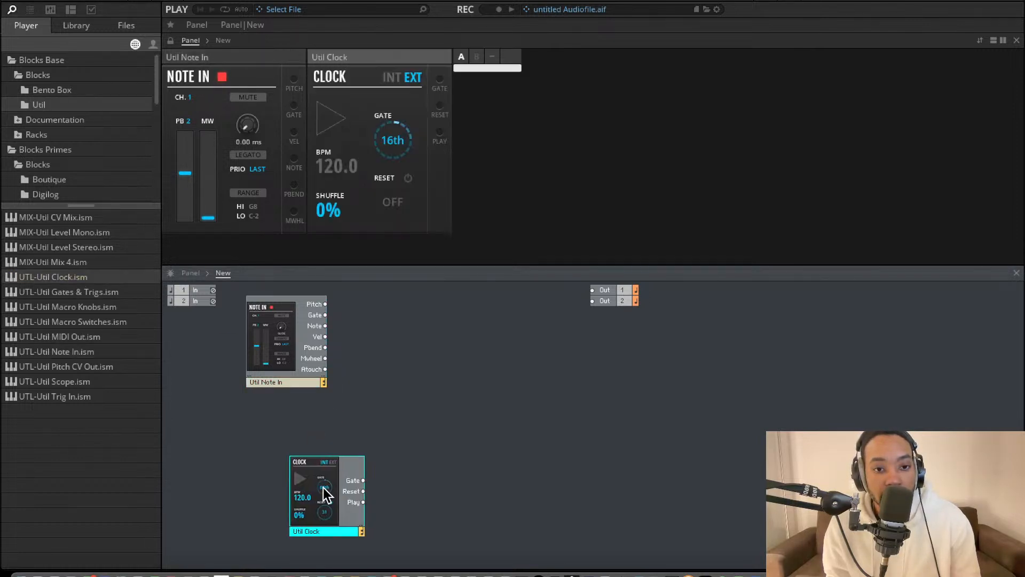
{"action": "left_click_drag", "start_coordinate": [323, 488], "coordinate": [292, 438]}
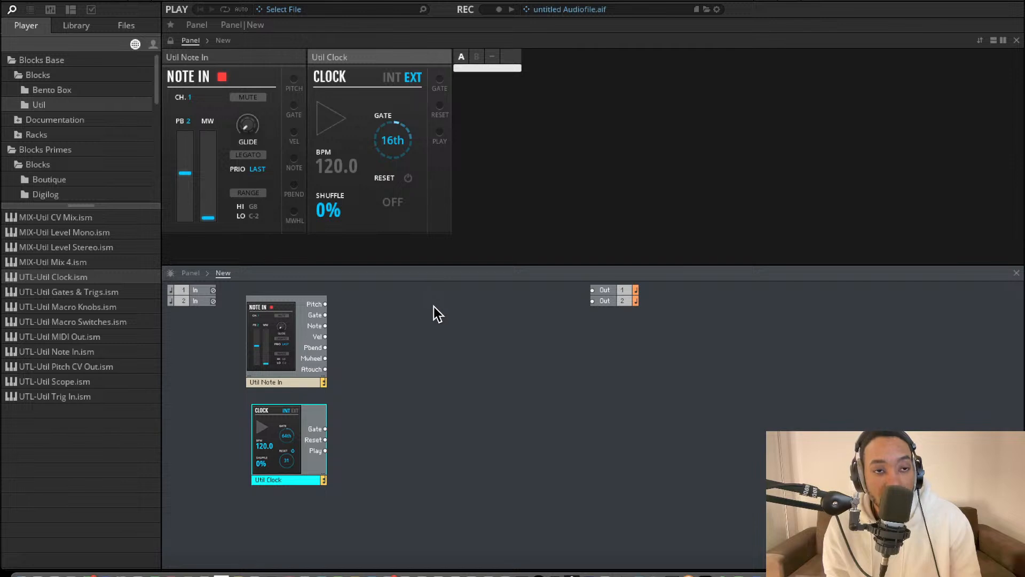
Add the Bento Box oscillator block beside the Note In block and set its waveform to sawtooth.
{"action": "left_click", "coordinate": [80, 93]}
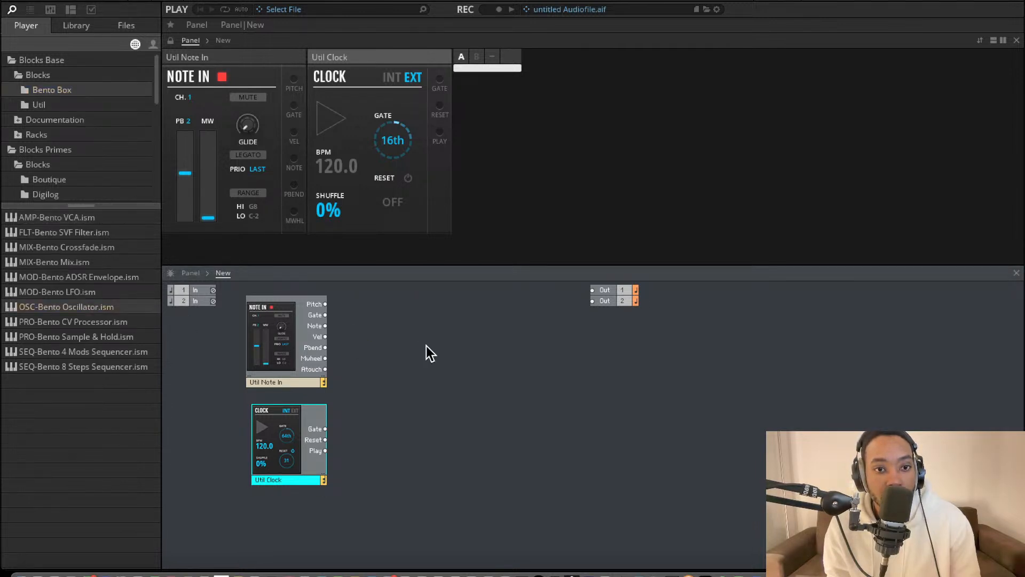
{"action": "left_click_drag", "start_coordinate": [67, 307], "coordinate": [427, 345]}
{"action": "left_click_drag", "start_coordinate": [455, 370], "coordinate": [420, 374]}
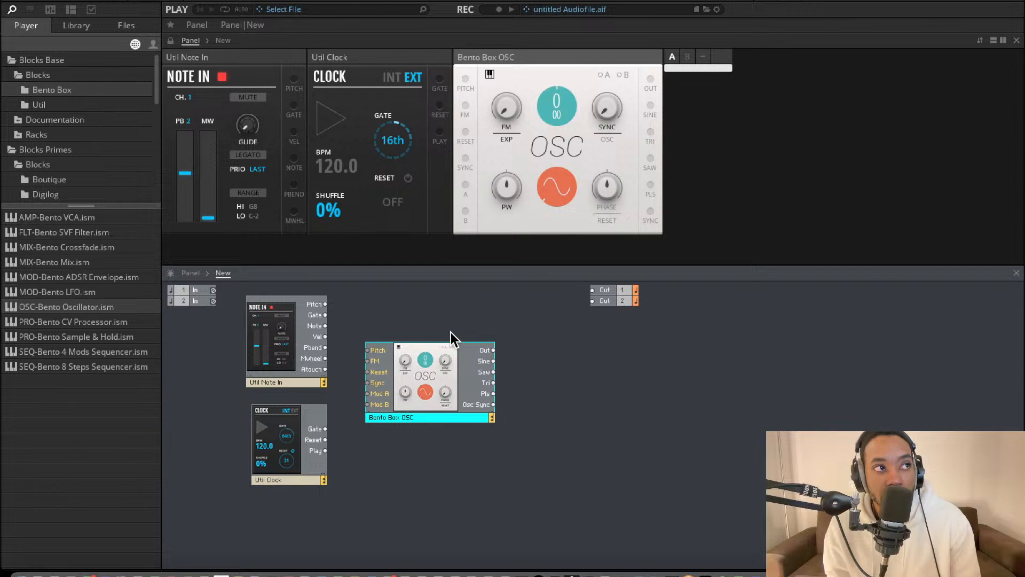
{"action": "left_click", "coordinate": [560, 182]}
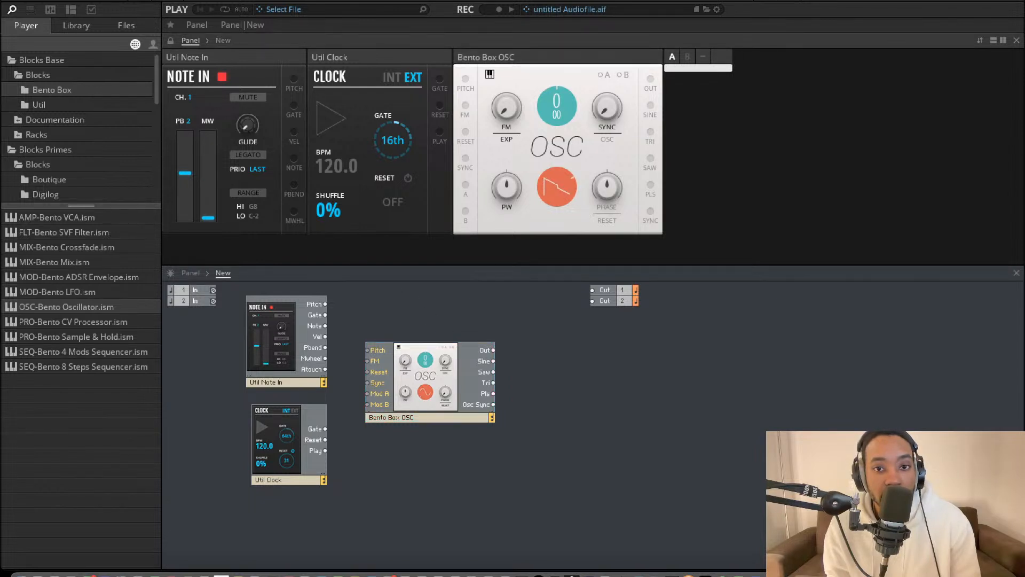
{"action": "left_click", "coordinate": [547, 200]}
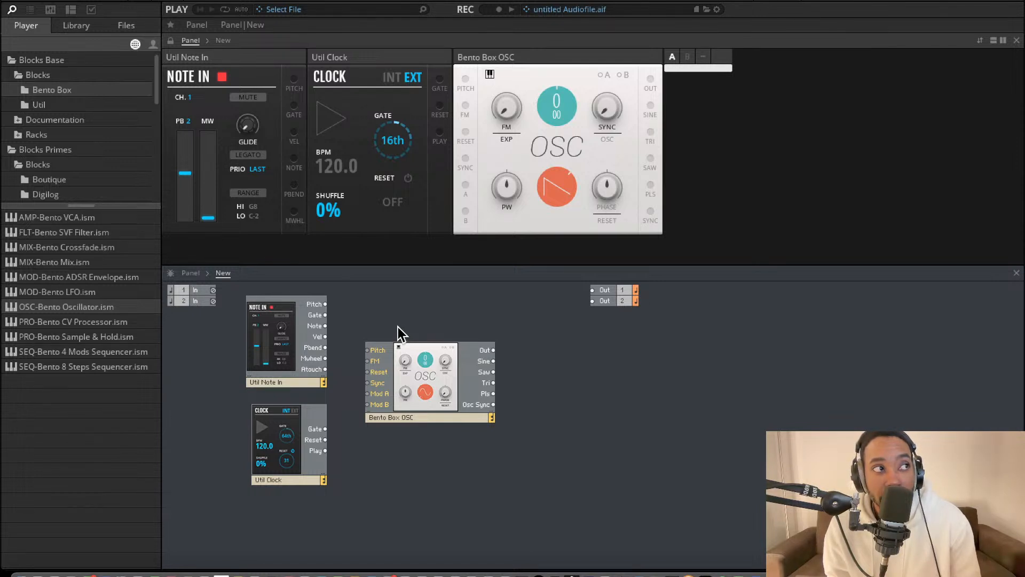
Wire Note In's Pitch to the oscillator's Pitch and the oscillator's Out to outputs 1 and 2.
{"action": "left_click_drag", "start_coordinate": [325, 304], "coordinate": [367, 350]}
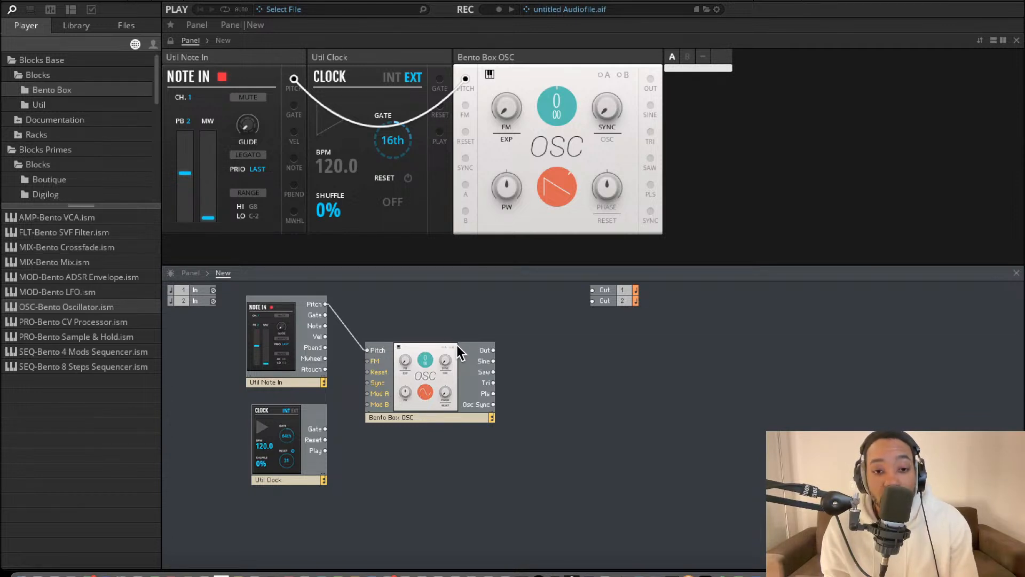
{"action": "left_click_drag", "start_coordinate": [492, 350], "coordinate": [593, 291]}
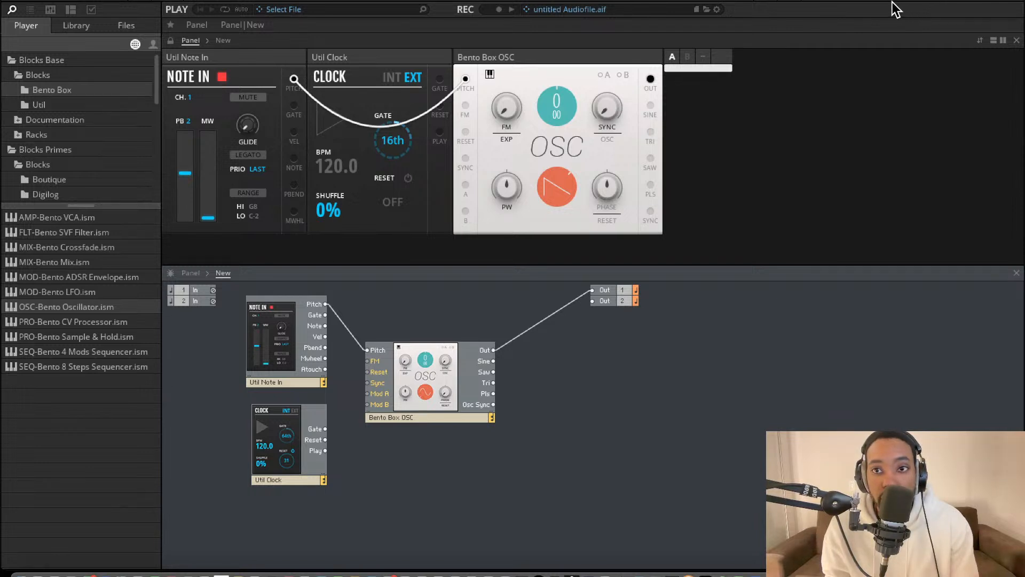
{"action": "left_click_drag", "start_coordinate": [491, 351], "coordinate": [601, 302]}
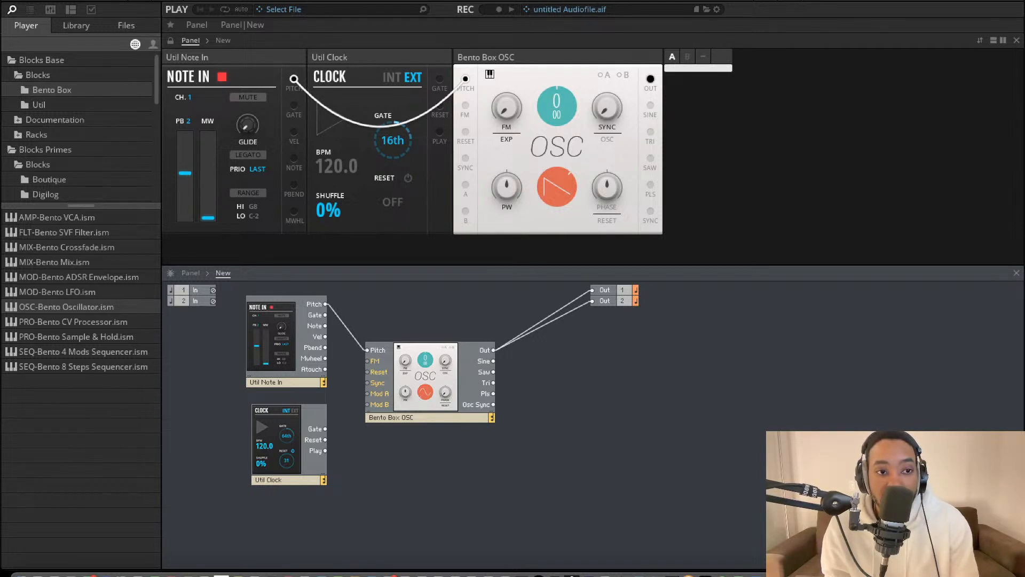
Add the Bento SVF Filter block, wiring the oscillator's Out to its Pitch input and its Out to outputs 1 and 2.
{"action": "left_click", "coordinate": [116, 232]}
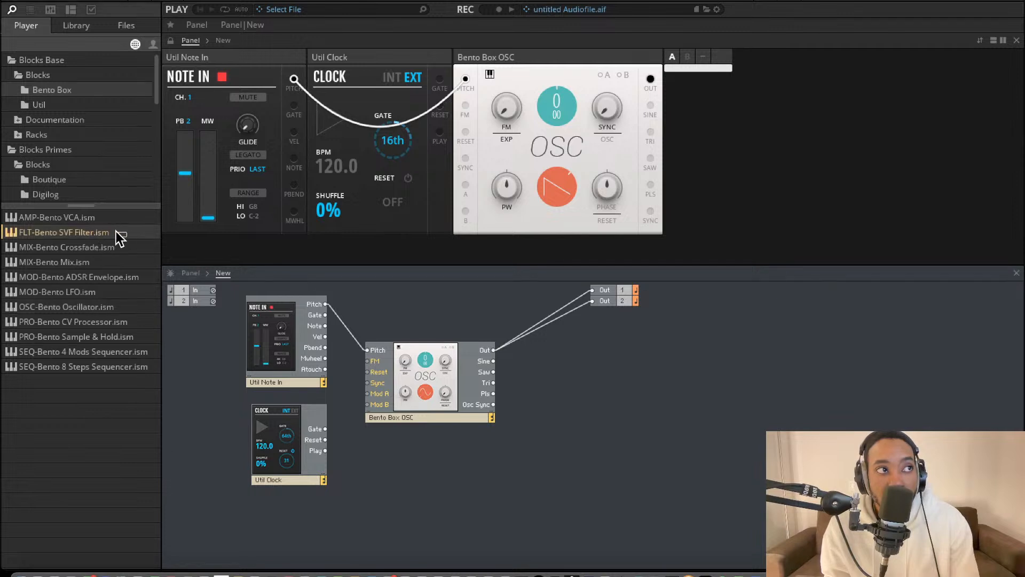
{"action": "left_click_drag", "start_coordinate": [121, 238], "coordinate": [502, 300]}
{"action": "mouse_move", "coordinate": [508, 346]}
{"action": "left_mouse_down"}
{"action": "mouse_move", "coordinate": [536, 365]}
{"action": "mouse_move", "coordinate": [494, 350]}
{"action": "left_mouse_up"}
{"action": "left_click_drag", "start_coordinate": [584, 383], "coordinate": [589, 290]}
{"action": "left_click_drag", "start_coordinate": [617, 375], "coordinate": [592, 305]}
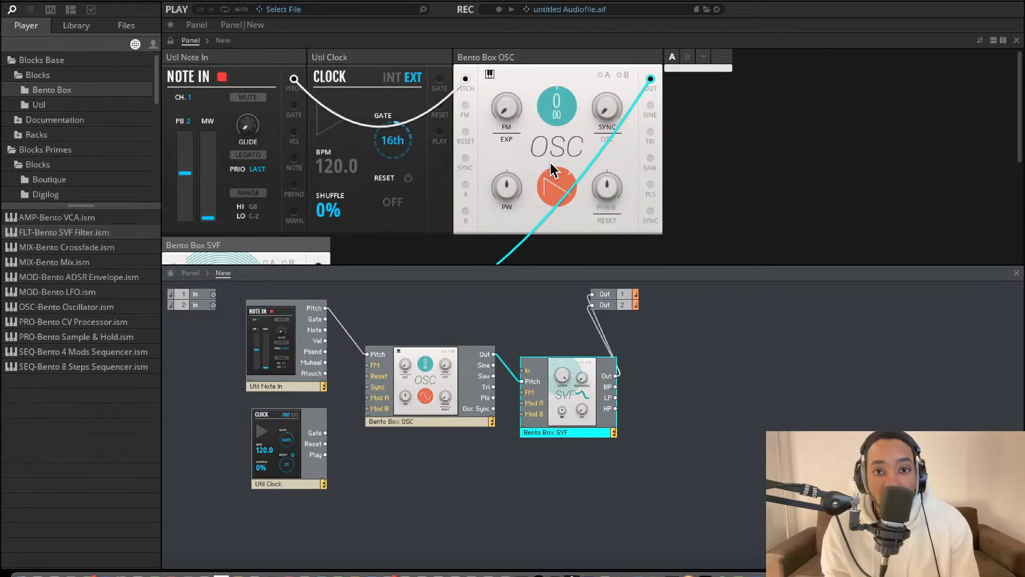
Arrange the SVF filter's panel in the same row, directly beside the oscillator's panel.
{"action": "scroll", "coordinate": [550, 164], "scroll_direction": "down", "scroll_amount": 4}
{"action": "scroll", "coordinate": [374, 169], "scroll_direction": "up", "scroll_amount": 1}
{"action": "left_click_drag", "start_coordinate": [278, 161], "coordinate": [716, 17]}
{"action": "scroll", "coordinate": [665, 98], "scroll_direction": "up", "scroll_amount": 3}
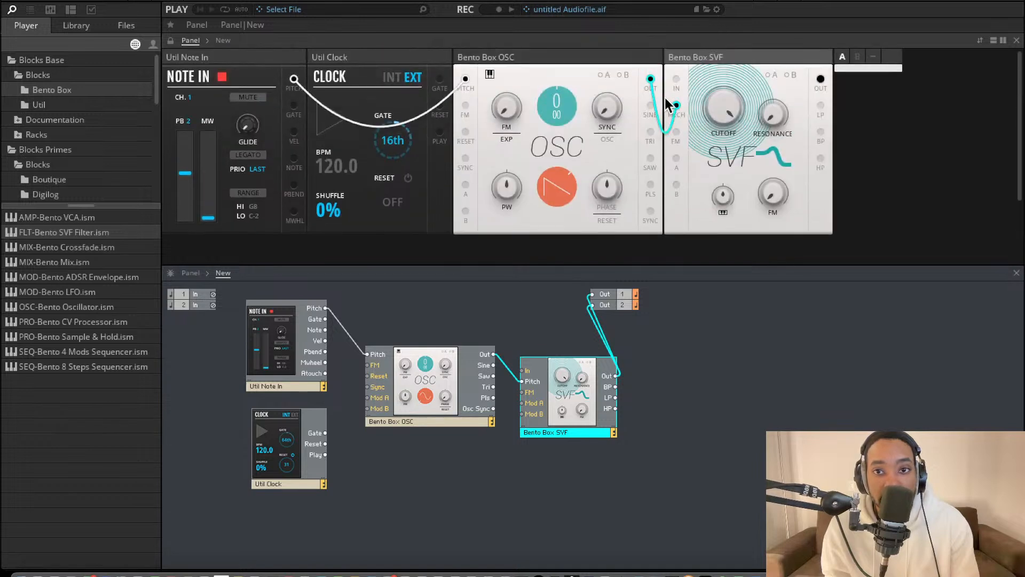
Try lowering the SVF filter's cutoff and switching the clock to internal sync and back to external.
{"action": "left_click", "coordinate": [733, 124]}
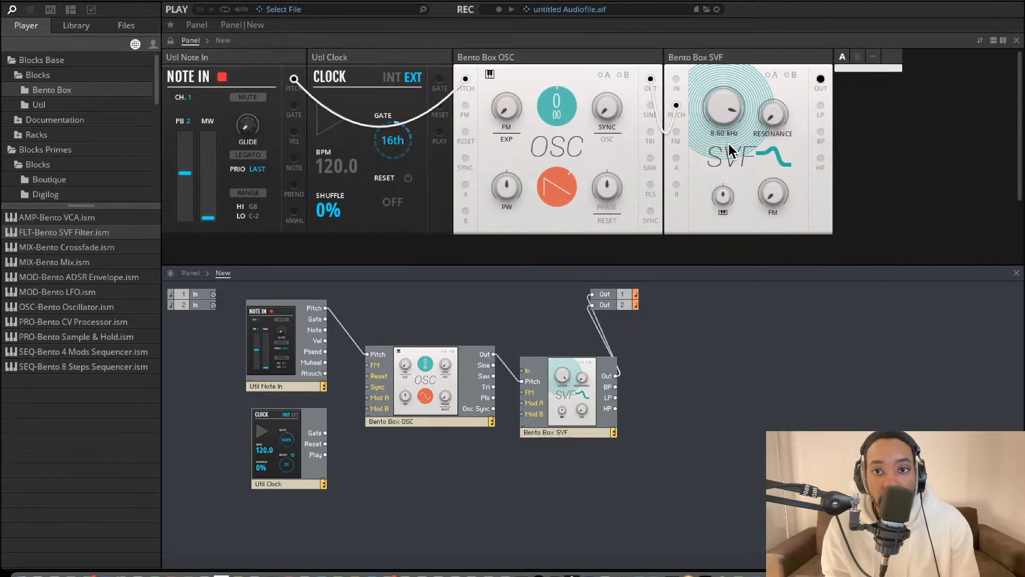
{"action": "left_click_drag", "start_coordinate": [725, 161], "coordinate": [714, 203]}
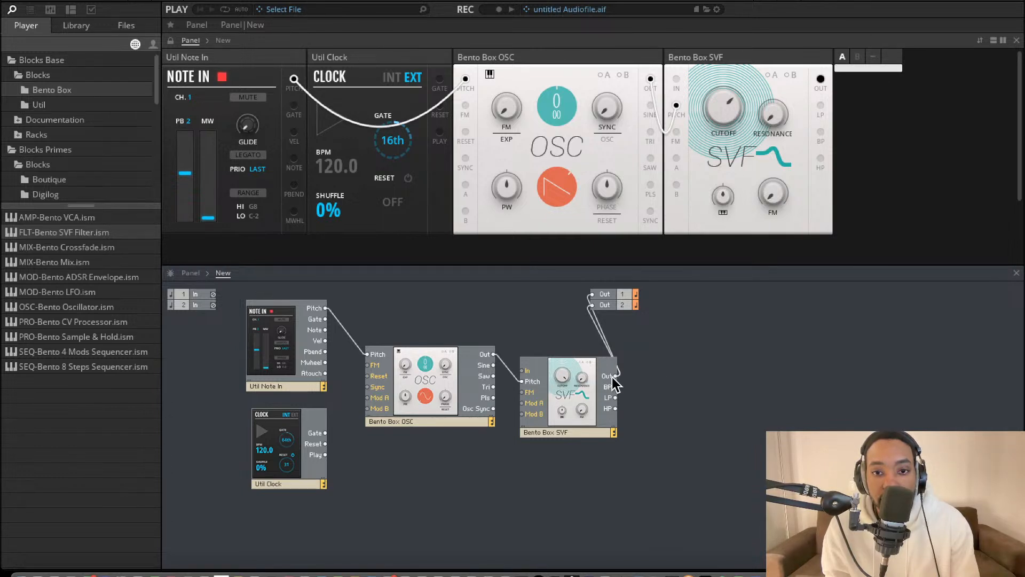
{"action": "left_click", "coordinate": [392, 78]}
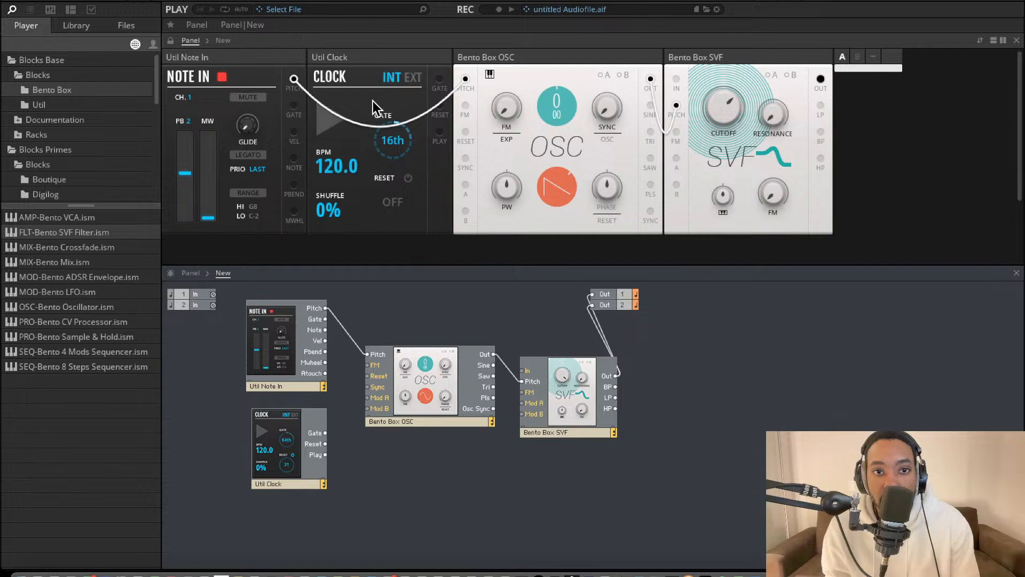
{"action": "left_click", "coordinate": [412, 79]}
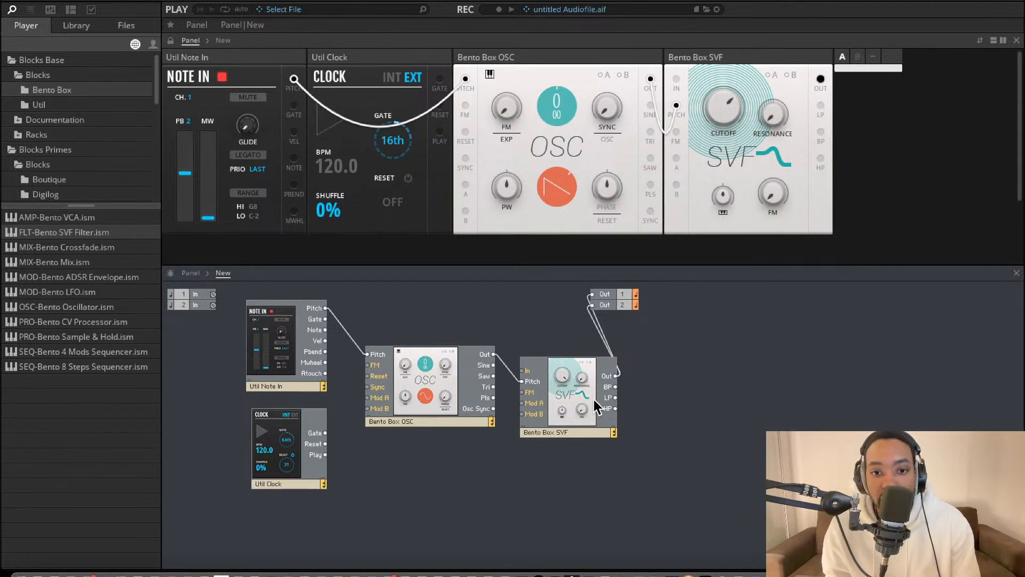
Rewire the oscillator's Out to the SVF filter's In instead of its Pitch, and sweep the cutoff to about 1.90 kHz.
{"action": "left_click_drag", "start_coordinate": [493, 354], "coordinate": [522, 371]}
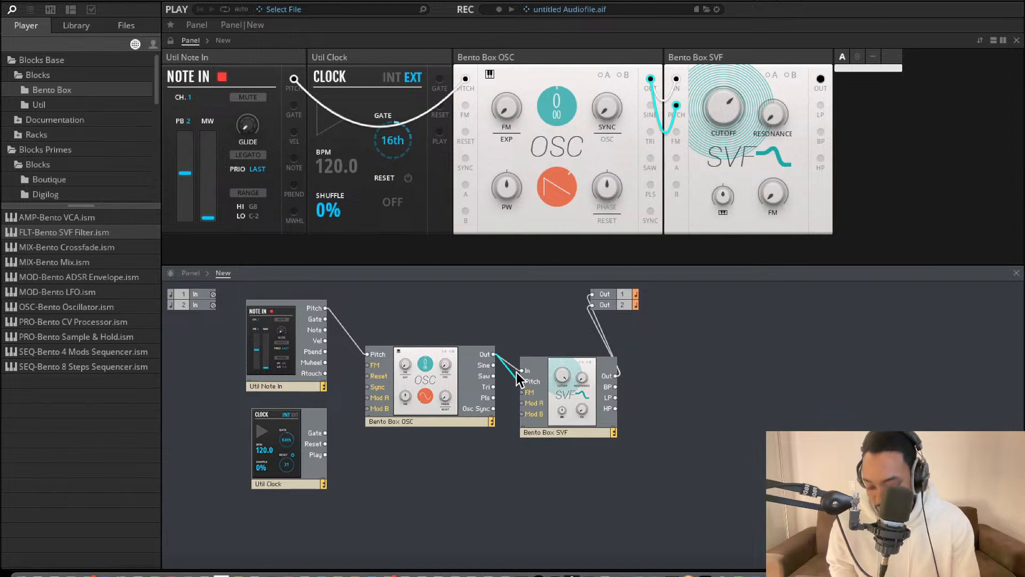
{"action": "key", "text": "Delete"}
{"action": "mouse_move", "coordinate": [724, 114]}
{"action": "left_mouse_down"}
{"action": "mouse_move", "coordinate": [719, 137]}
{"action": "mouse_move", "coordinate": [731, 105]}
{"action": "left_mouse_up"}
{"action": "left_click_drag", "start_coordinate": [732, 65], "coordinate": [724, 88]}
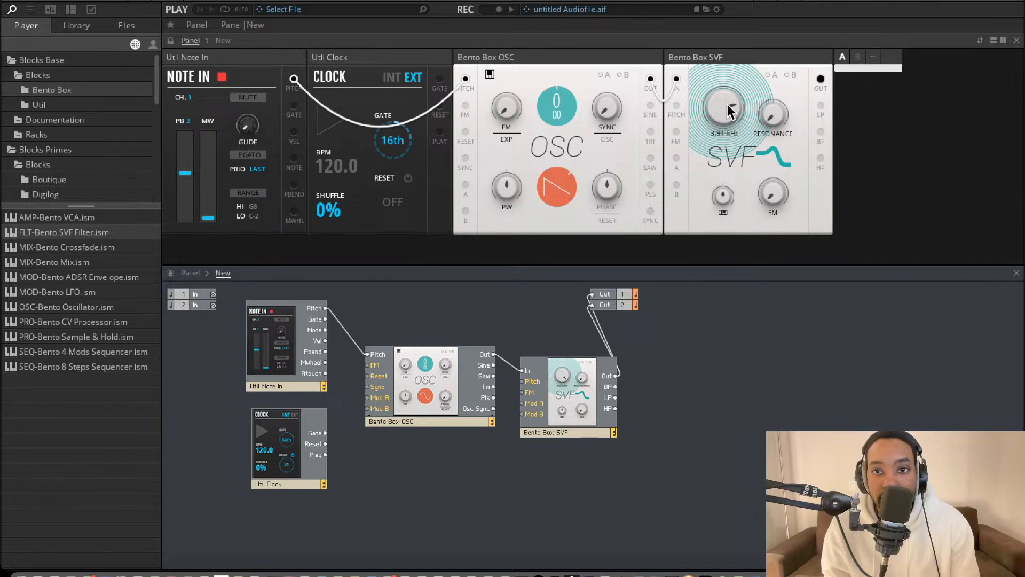
{"action": "left_click_drag", "start_coordinate": [724, 44], "coordinate": [721, 102]}
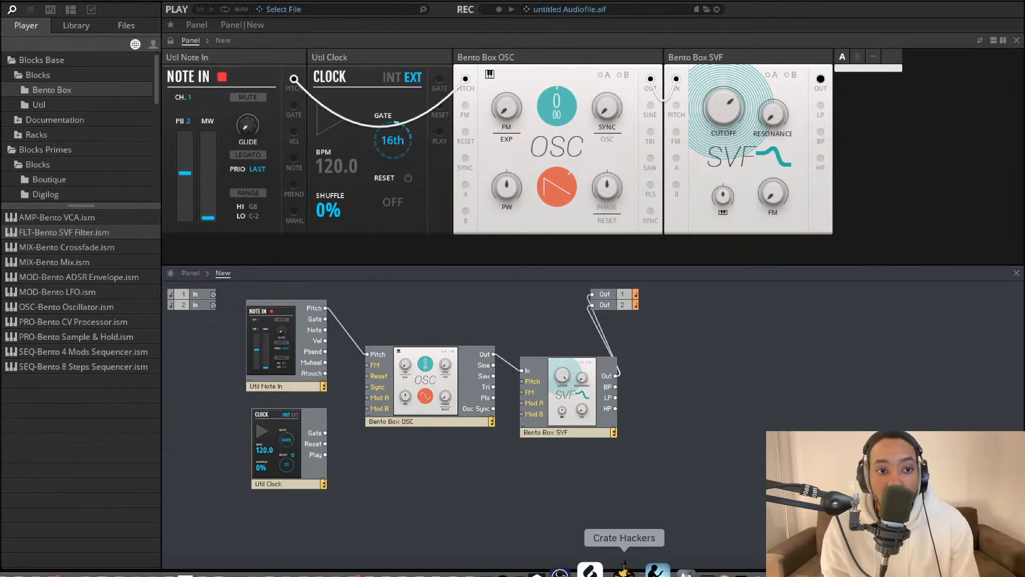
Add the Bento LFO block and use it to modulate the SVF filter's cutoff through the Mod A input.
{"action": "left_click_drag", "start_coordinate": [80, 293], "coordinate": [414, 452]}
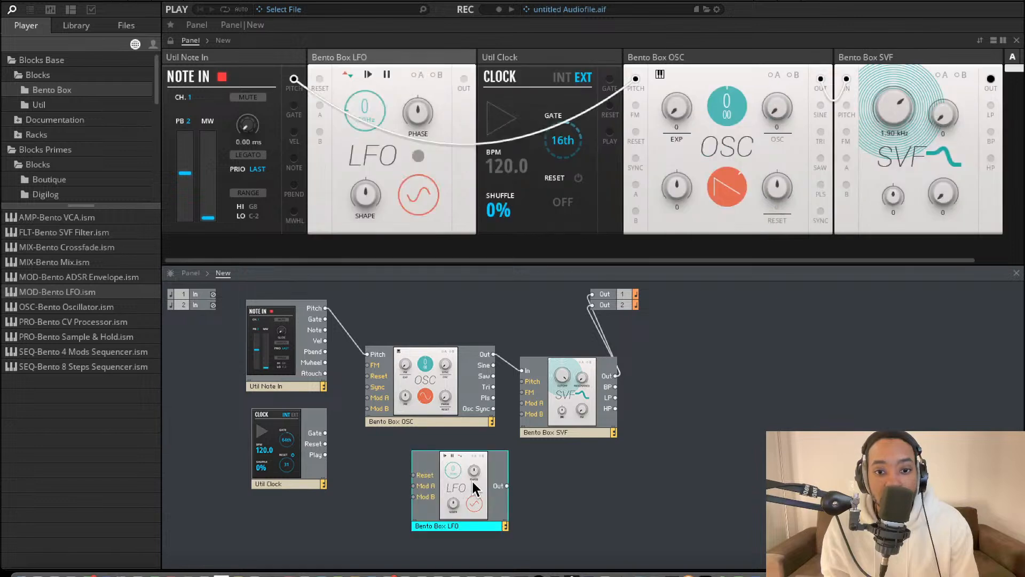
{"action": "left_click_drag", "start_coordinate": [485, 496], "coordinate": [526, 406]}
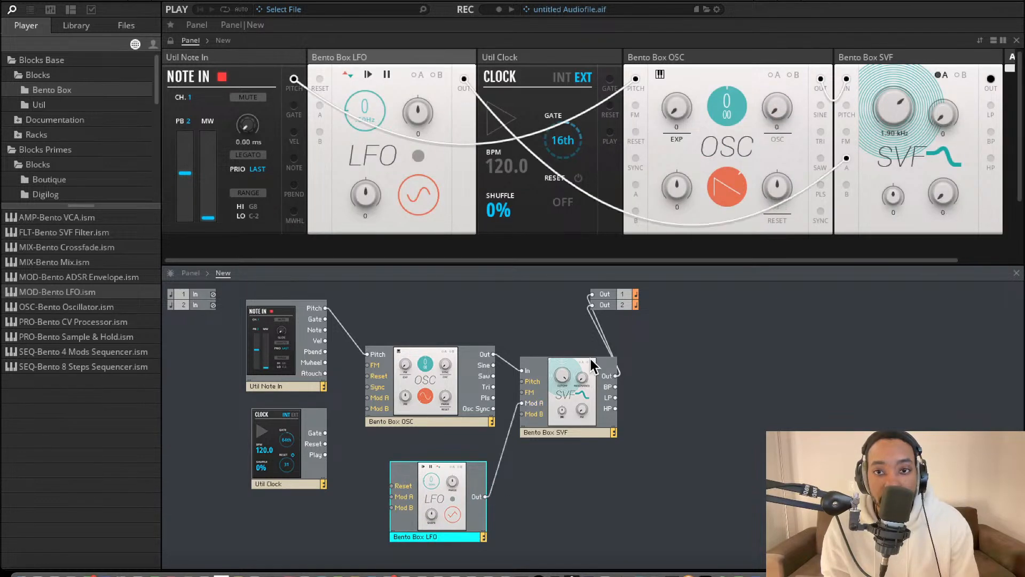
{"action": "left_click", "coordinate": [945, 75]}
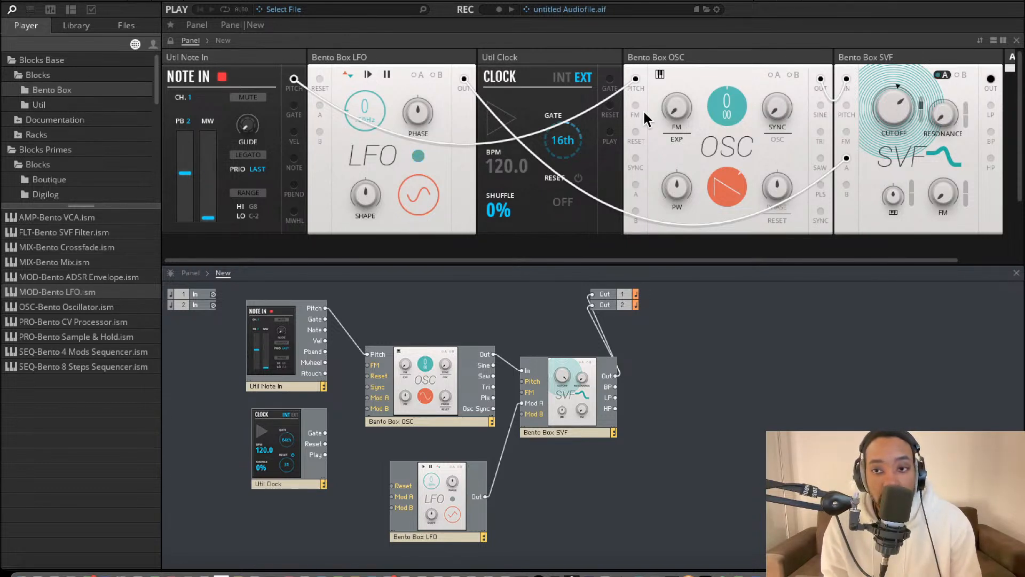
Set the Bento LFO's waveform to triangle.
{"action": "scroll", "coordinate": [727, 189], "scroll_direction": "down", "scroll_amount": 2}
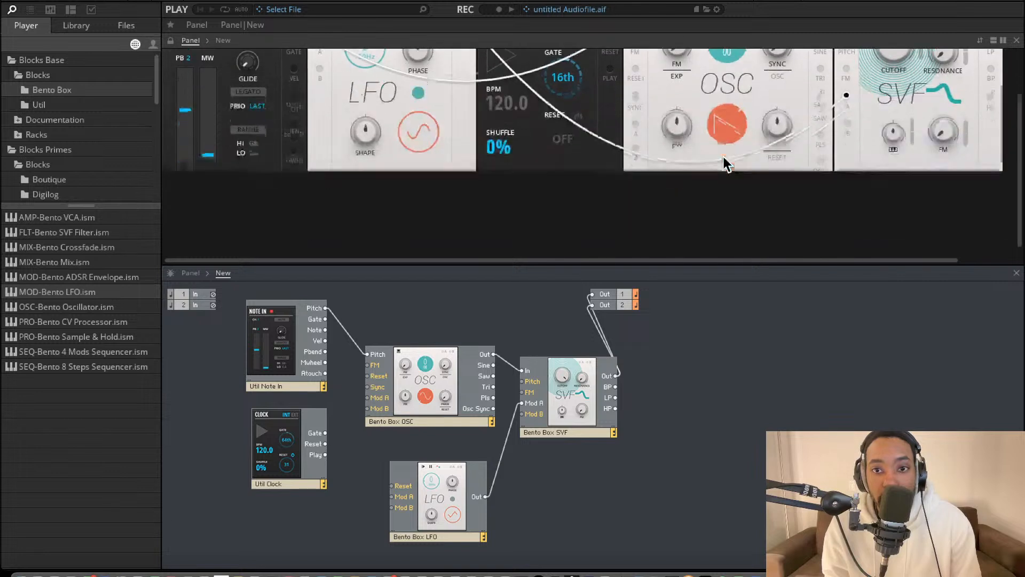
{"action": "scroll", "coordinate": [590, 163], "scroll_direction": "up", "scroll_amount": 1}
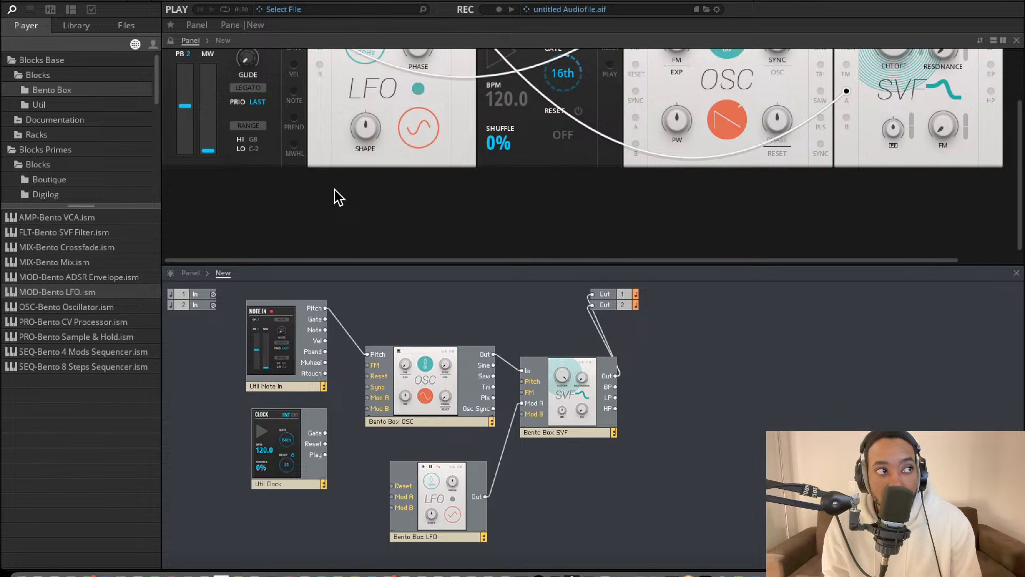
{"action": "scroll", "coordinate": [324, 188], "scroll_direction": "up", "scroll_amount": 2}
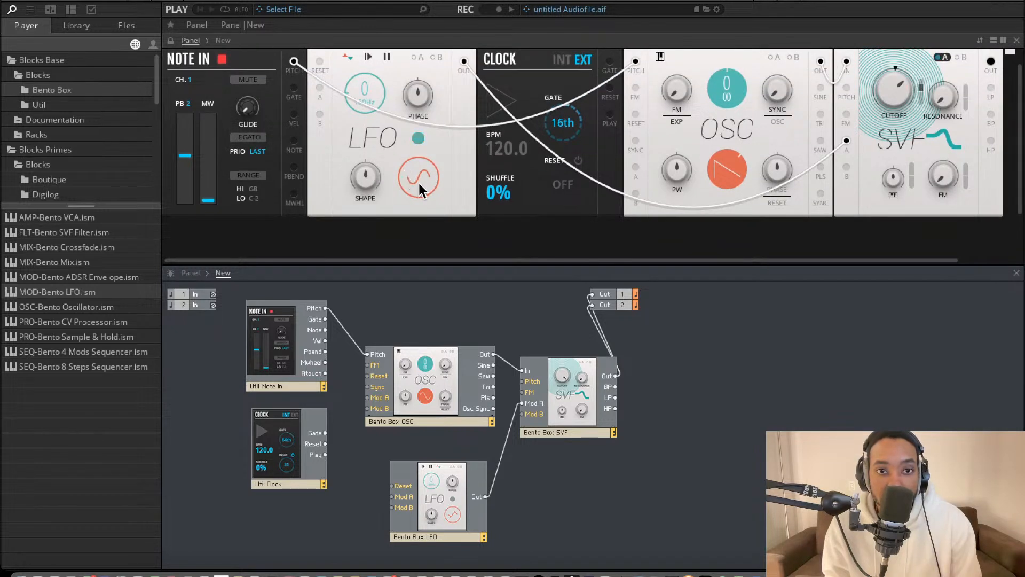
{"action": "left_click", "coordinate": [417, 181]}
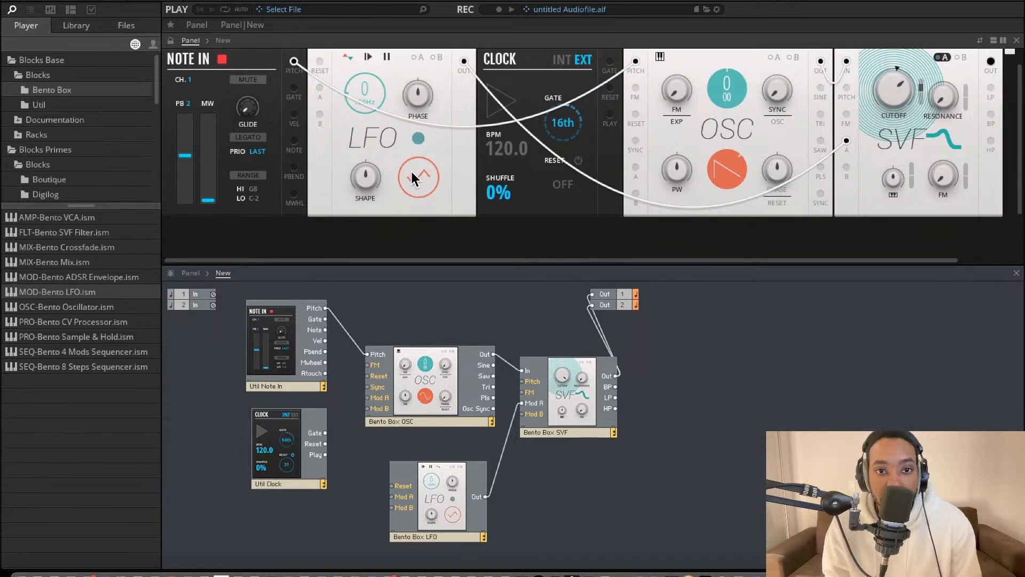
{"action": "mouse_move", "coordinate": [409, 181]}
{"action": "left_mouse_down"}
{"action": "mouse_move", "coordinate": [409, 57]}
{"action": "mouse_move", "coordinate": [402, 200]}
{"action": "left_mouse_up"}
{"action": "scroll", "coordinate": [405, 165], "scroll_direction": "up", "scroll_amount": 2}
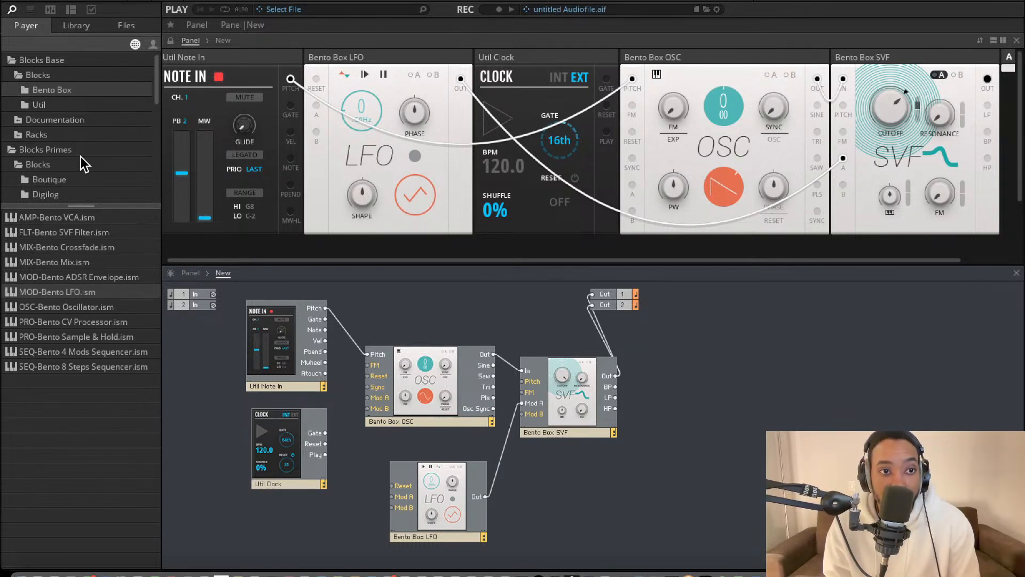
Add the Bento VCA block, wire the SVF filter's Out to its In, and route its Out to outputs 1 and 2.
{"action": "left_click_drag", "start_coordinate": [77, 216], "coordinate": [703, 419]}
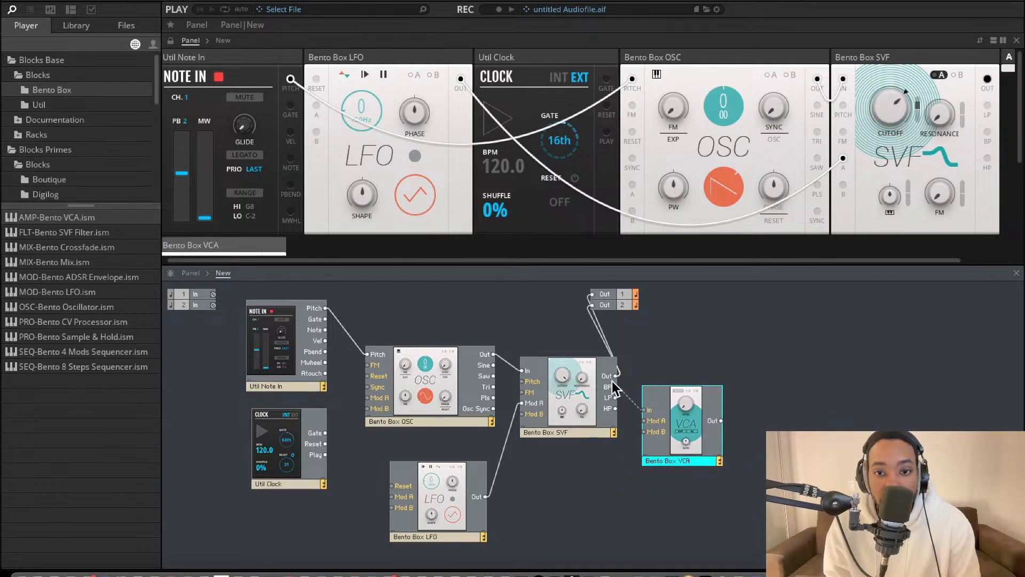
{"action": "left_click_drag", "start_coordinate": [617, 376], "coordinate": [645, 410]}
{"action": "left_click_drag", "start_coordinate": [721, 420], "coordinate": [591, 305]}
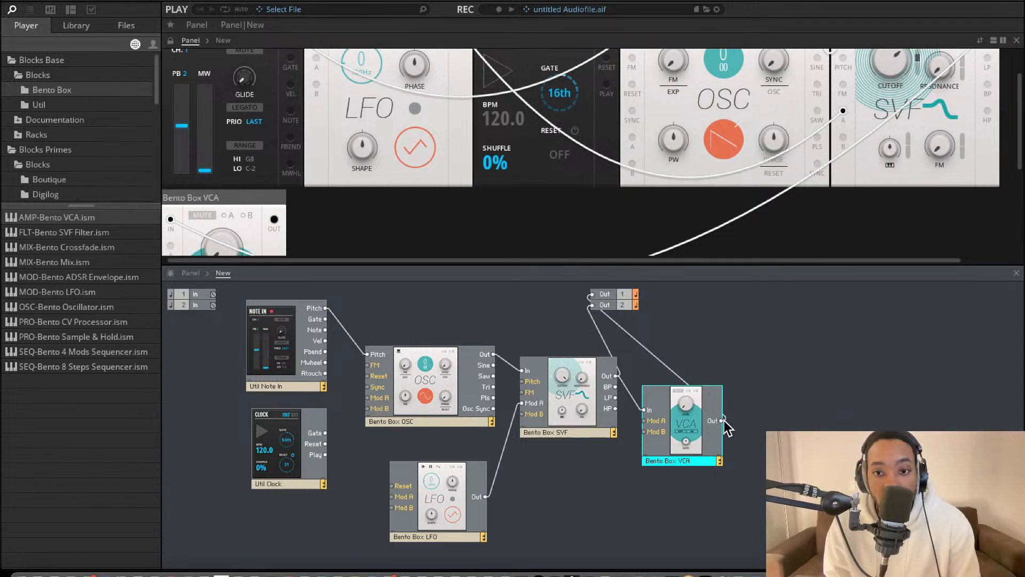
{"action": "left_click_drag", "start_coordinate": [707, 323], "coordinate": [597, 306]}
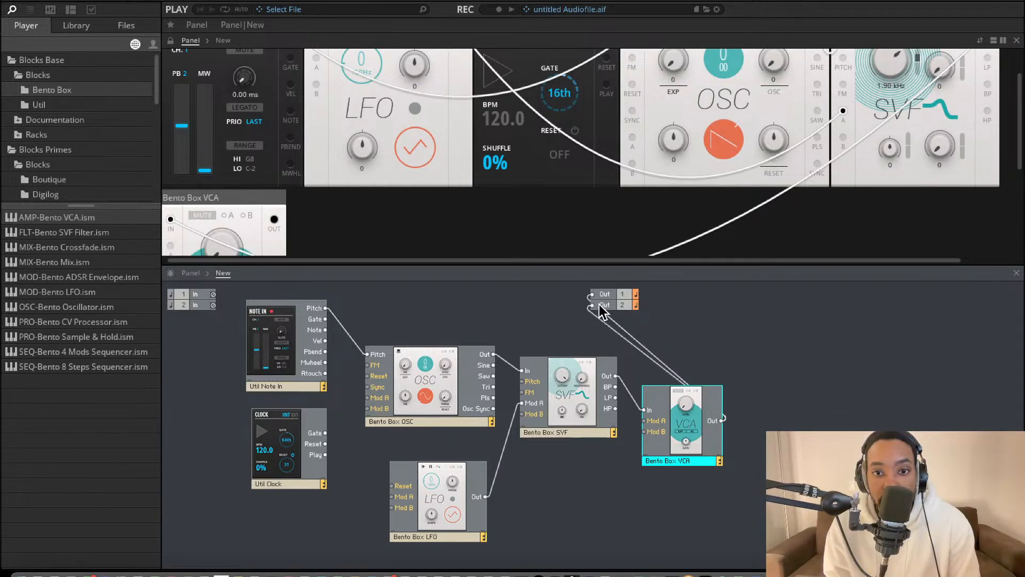
Rename the Bento Box VCA block as AMP VCA.
{"action": "double_click", "coordinate": [660, 470]}
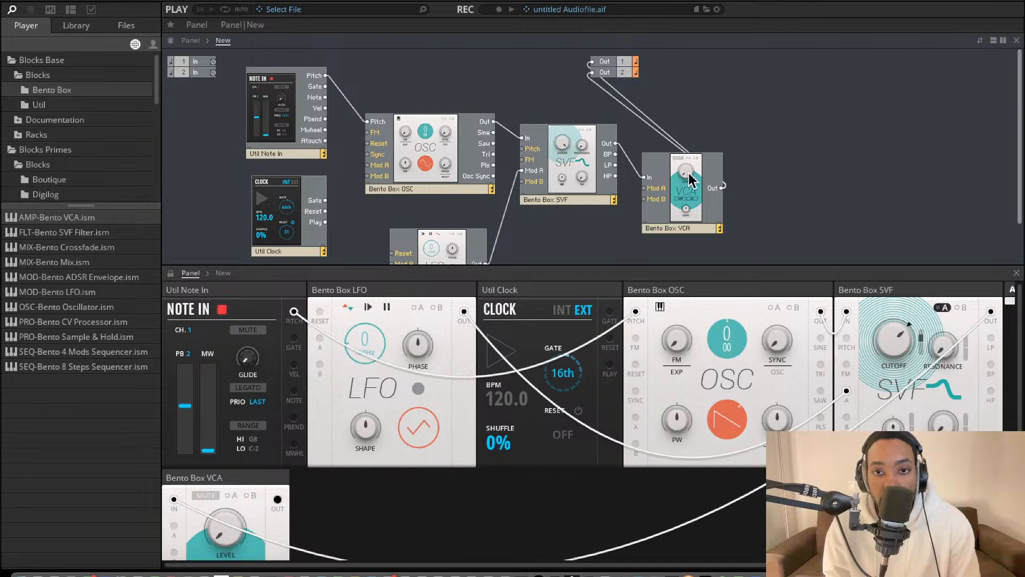
{"action": "left_click", "coordinate": [980, 40]}
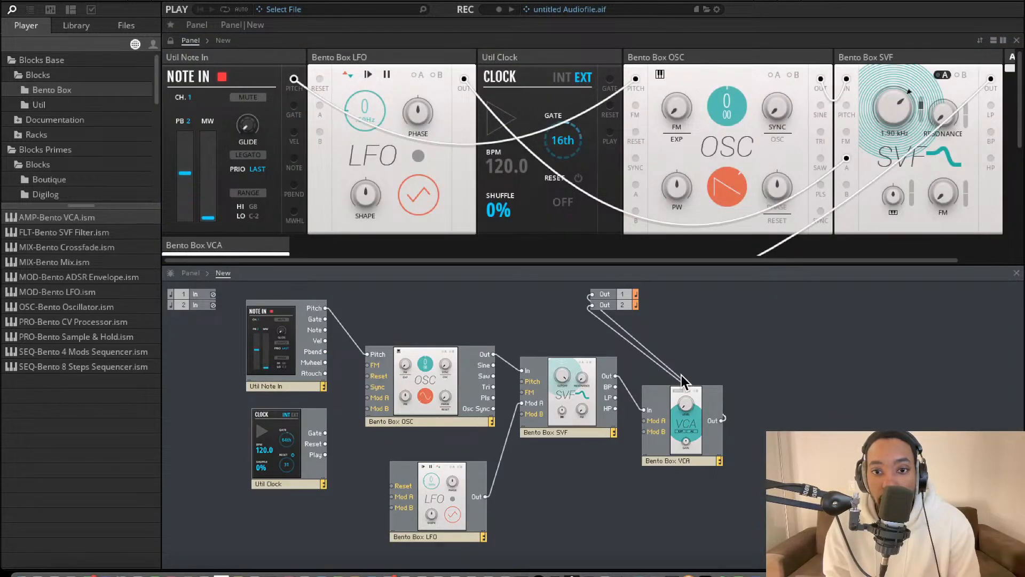
{"action": "left_click", "coordinate": [664, 463]}
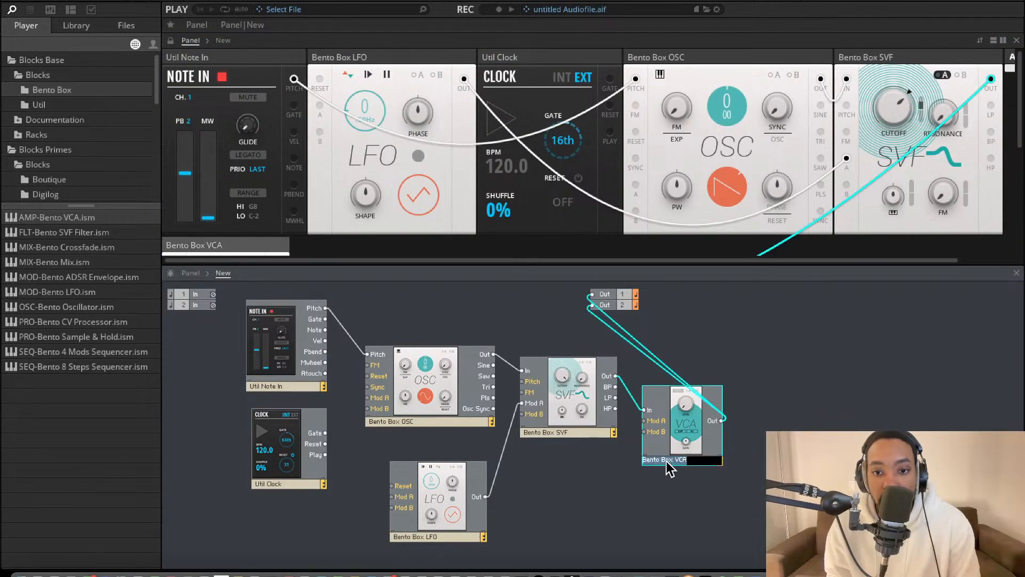
{"action": "type", "text": "AM VCA"}
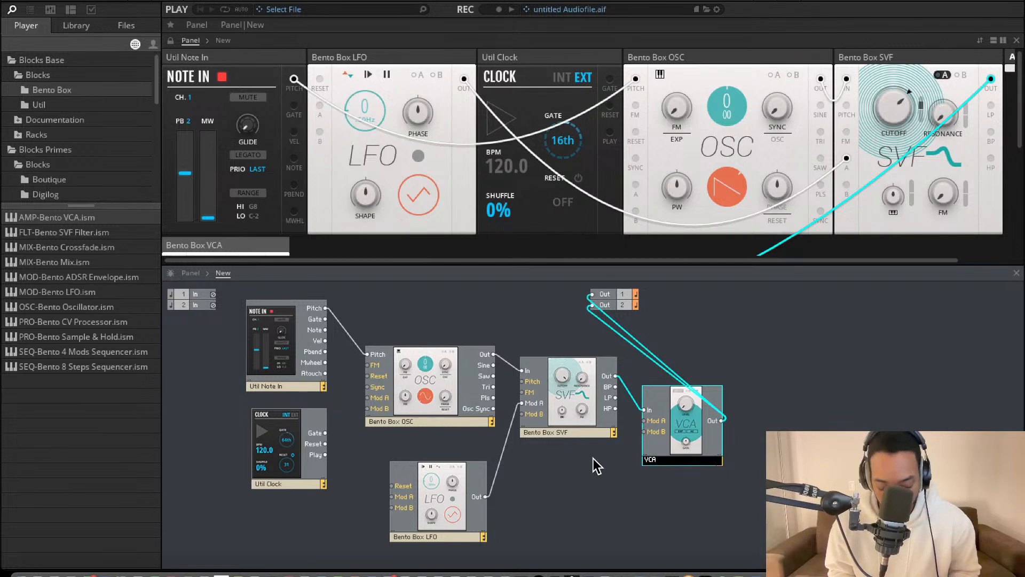
{"action": "type", "text": "P"}
{"action": "left_click", "coordinate": [859, 370]}
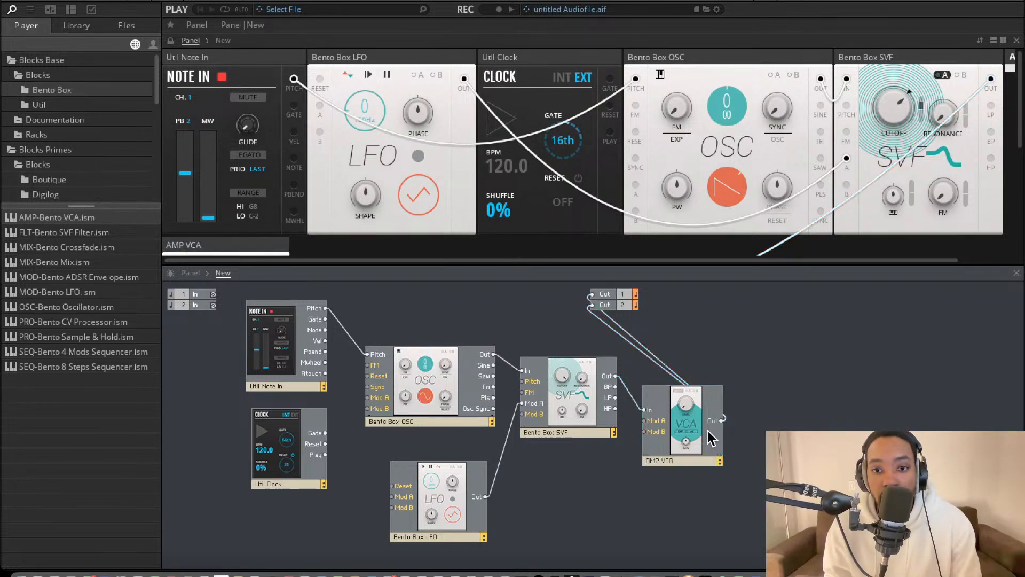
{"action": "left_click", "coordinate": [658, 462]}
{"action": "double_click", "coordinate": [658, 461]}
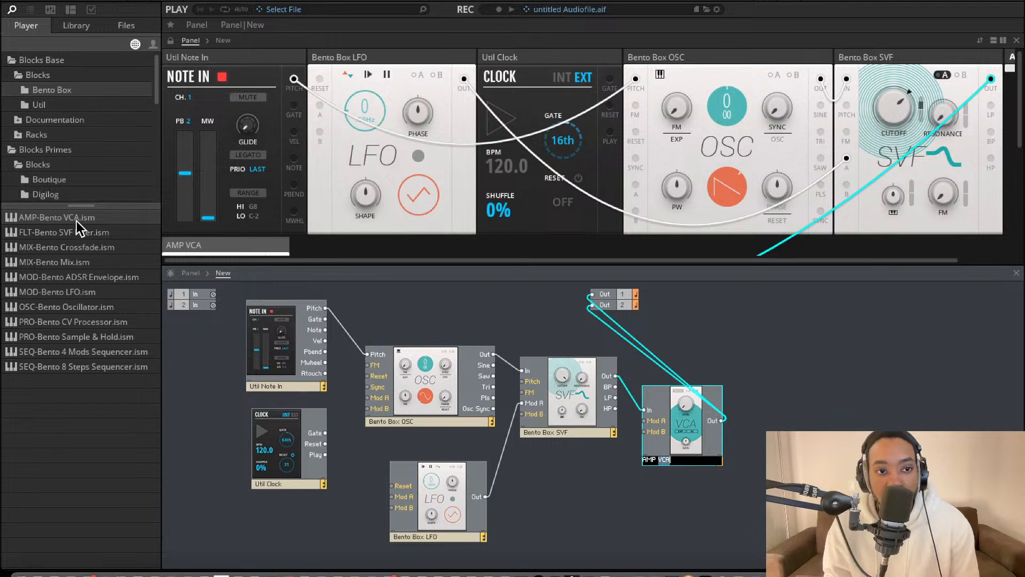
Add a second Bento VCA block, feed it from the SVF filter's Out, and connect its Out to both outputs.
{"action": "left_click_drag", "start_coordinate": [76, 220], "coordinate": [750, 473]}
{"action": "left_click_drag", "start_coordinate": [761, 518], "coordinate": [599, 374]}
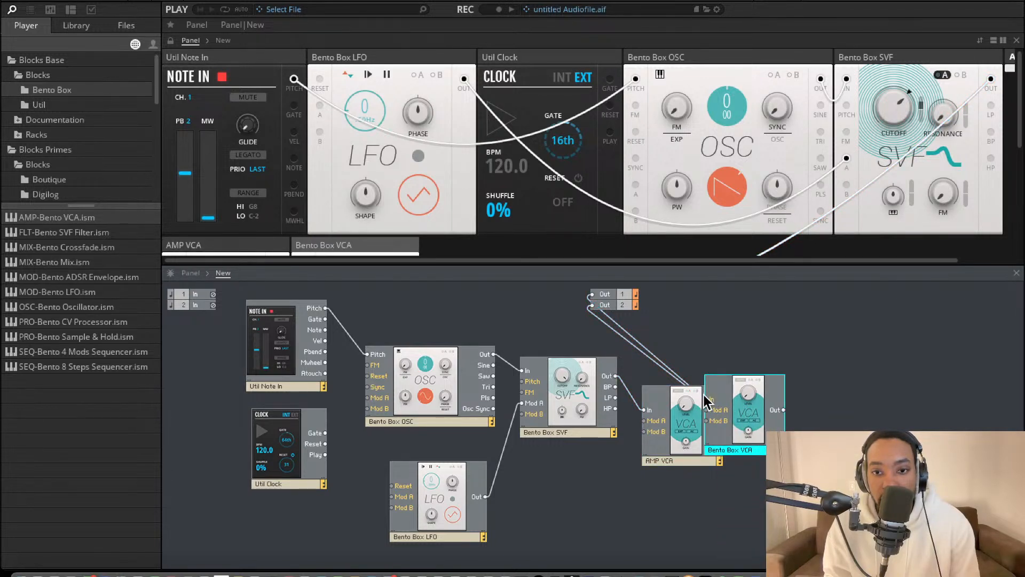
{"action": "left_click_drag", "start_coordinate": [705, 399], "coordinate": [616, 376]}
{"action": "left_click_drag", "start_coordinate": [738, 415], "coordinate": [601, 299]}
{"action": "left_click_drag", "start_coordinate": [705, 431], "coordinate": [590, 291]}
{"action": "left_click_drag", "start_coordinate": [705, 432], "coordinate": [592, 288]}
{"action": "left_click_drag", "start_coordinate": [705, 431], "coordinate": [593, 305]}
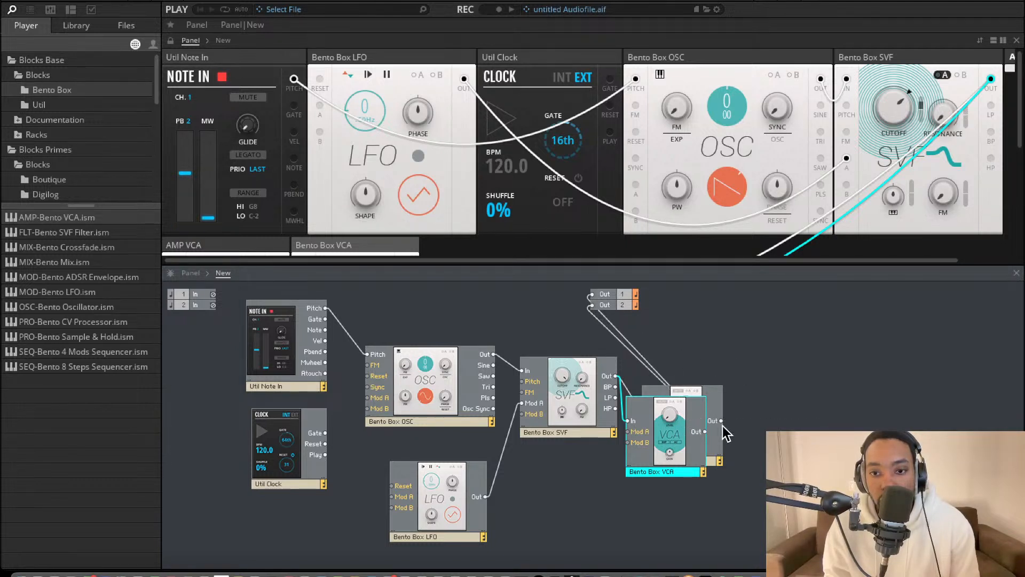
Delete the AMP VCA block and reposition the remaining Bento VCA beside the SVF filter.
{"action": "left_click_drag", "start_coordinate": [717, 440], "coordinate": [760, 438]}
{"action": "key", "text": "Delete"}
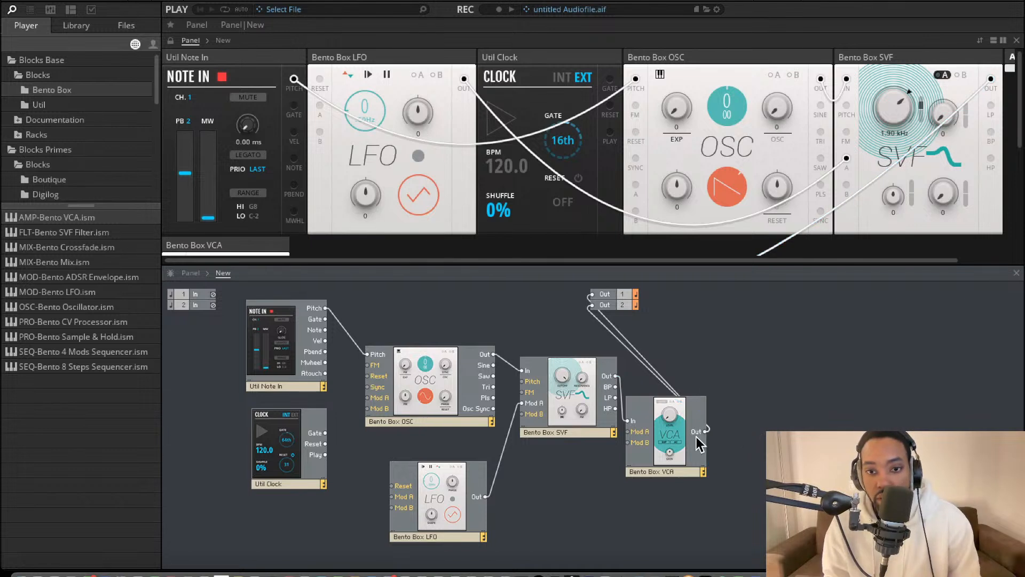
{"action": "left_click_drag", "start_coordinate": [674, 438], "coordinate": [682, 412]}
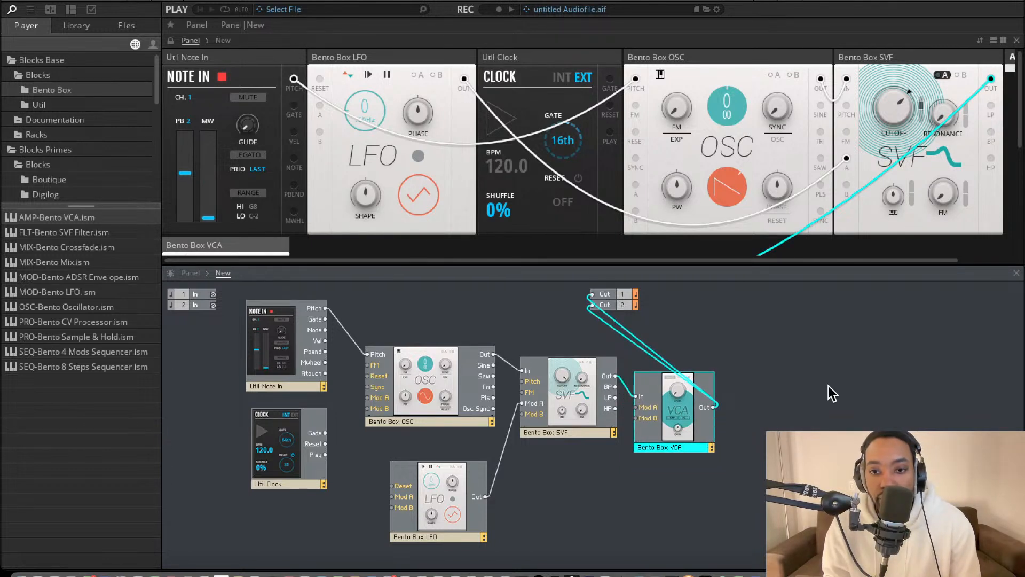
{"action": "left_click", "coordinate": [589, 464]}
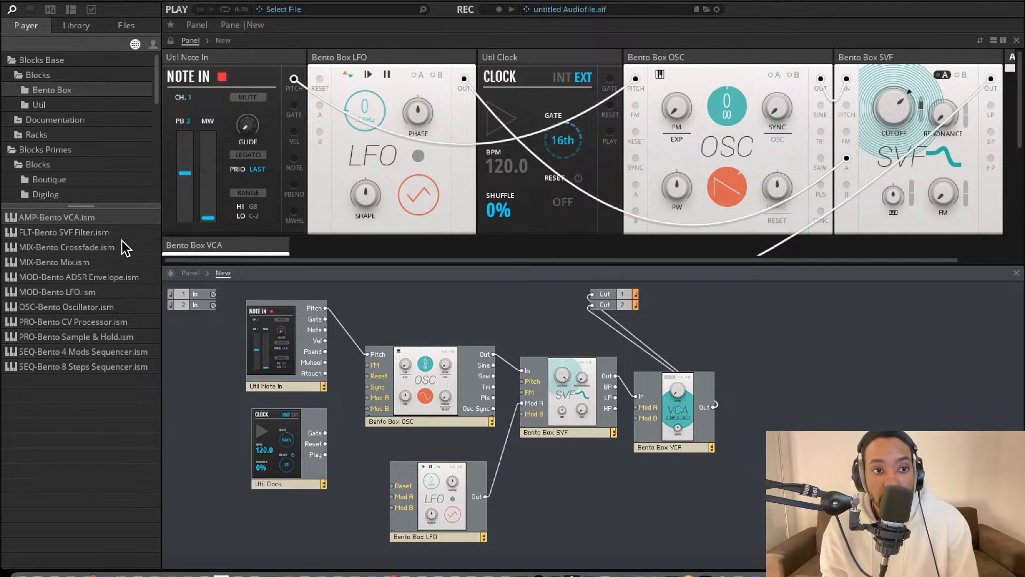
Add the Bento ADSR Envelope block below the VCA and rename it AMP ADSR.
{"action": "left_click_drag", "start_coordinate": [99, 278], "coordinate": [604, 473]}
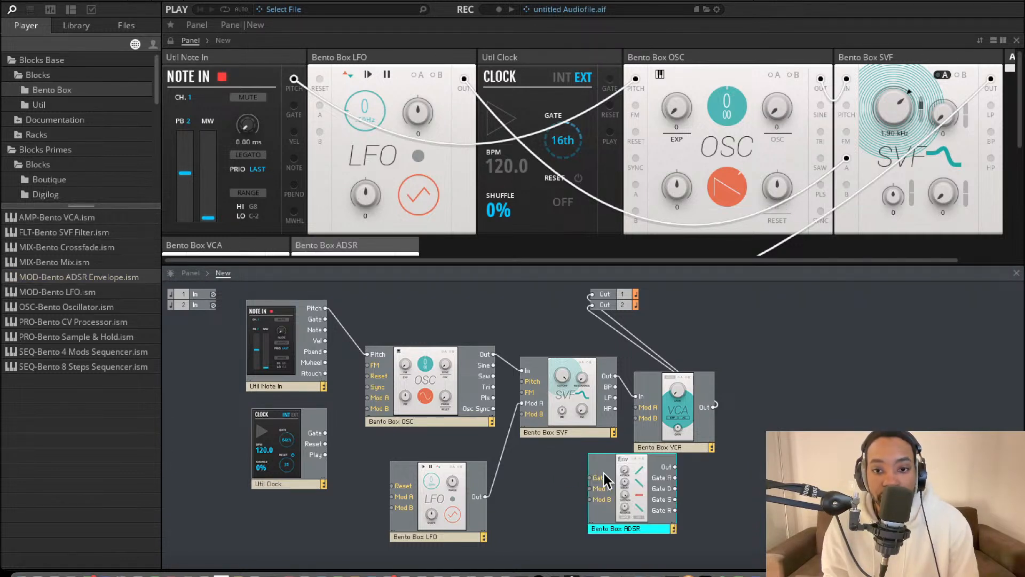
{"action": "double_click", "coordinate": [614, 528]}
{"action": "left_click", "coordinate": [616, 529]}
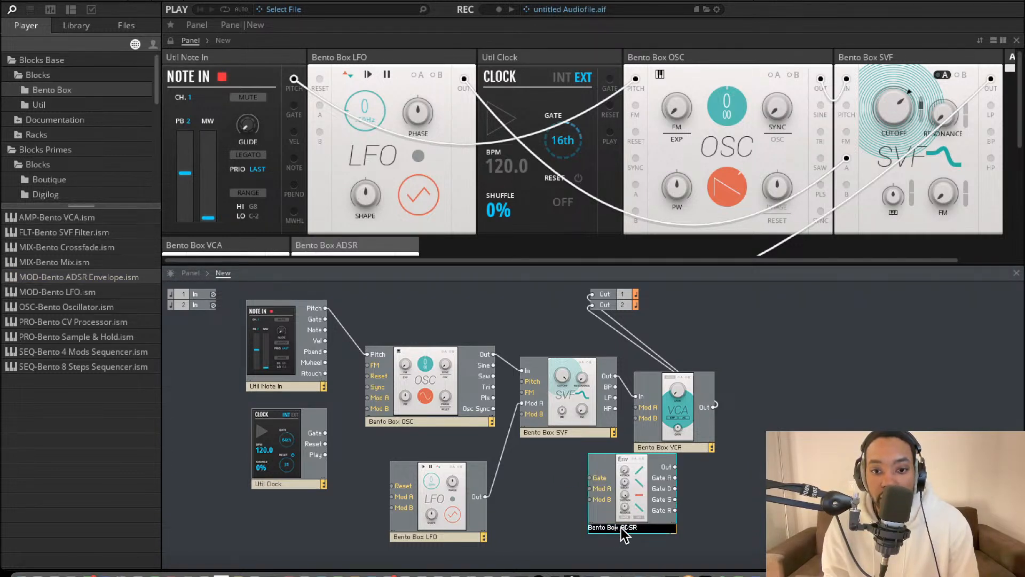
{"action": "left_click_drag", "start_coordinate": [621, 528], "coordinate": [486, 501]}
{"action": "type", "text": "AMP"}
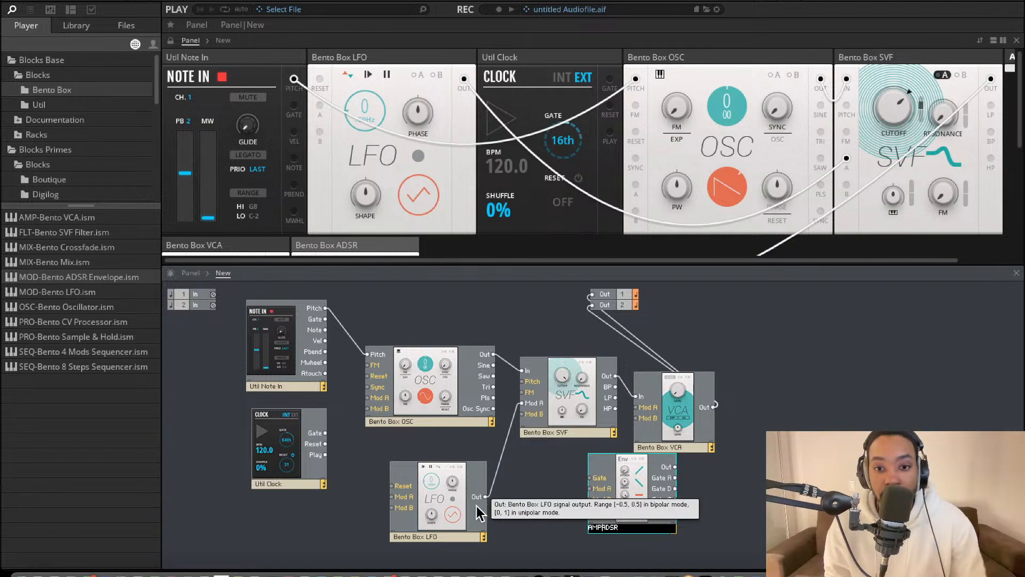
{"action": "key", "text": "Return"}
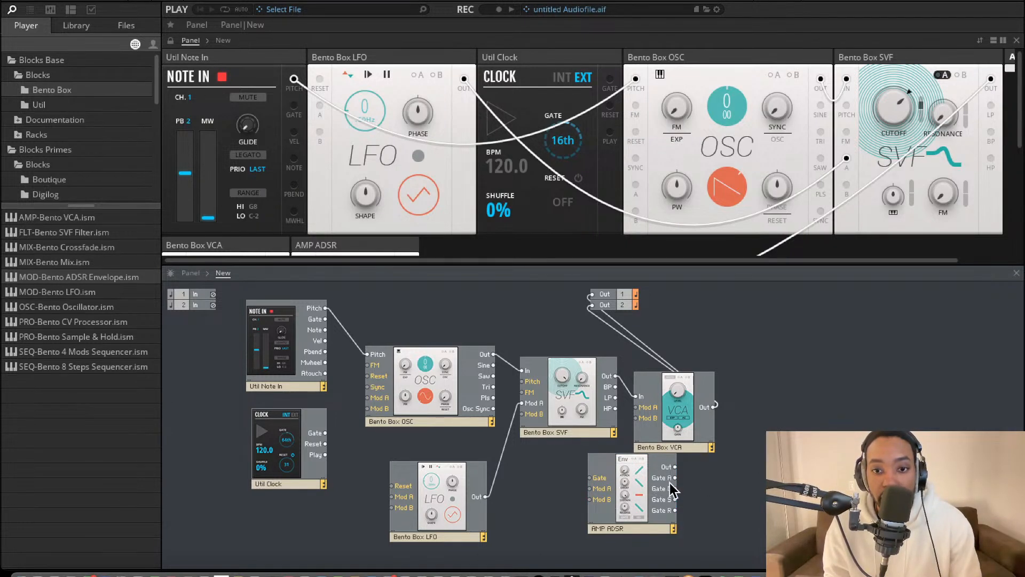
Connect the AMP ADSR's Out to the VCA's Mod A and the note input's Gate to the envelope's Gate, placing the envelope below the VCA.
{"action": "left_click_drag", "start_coordinate": [671, 484], "coordinate": [562, 486]}
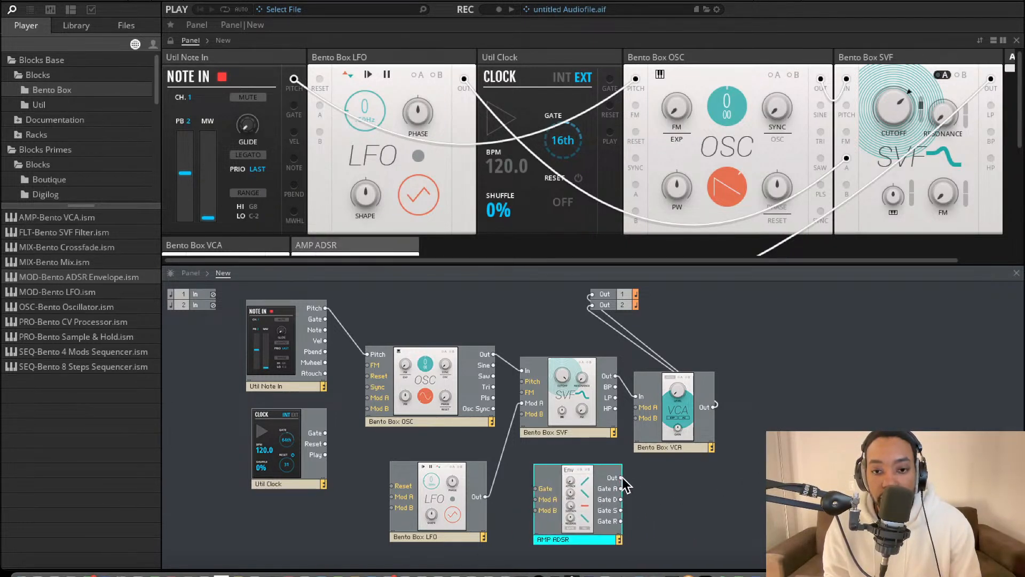
{"action": "left_click_drag", "start_coordinate": [623, 477], "coordinate": [637, 408]}
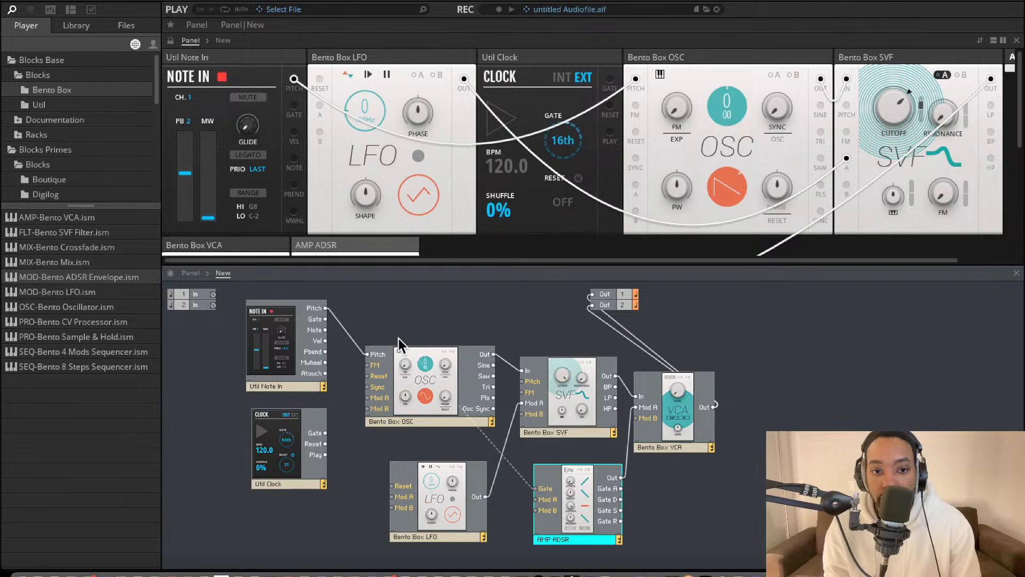
{"action": "left_click_drag", "start_coordinate": [535, 489], "coordinate": [325, 318]}
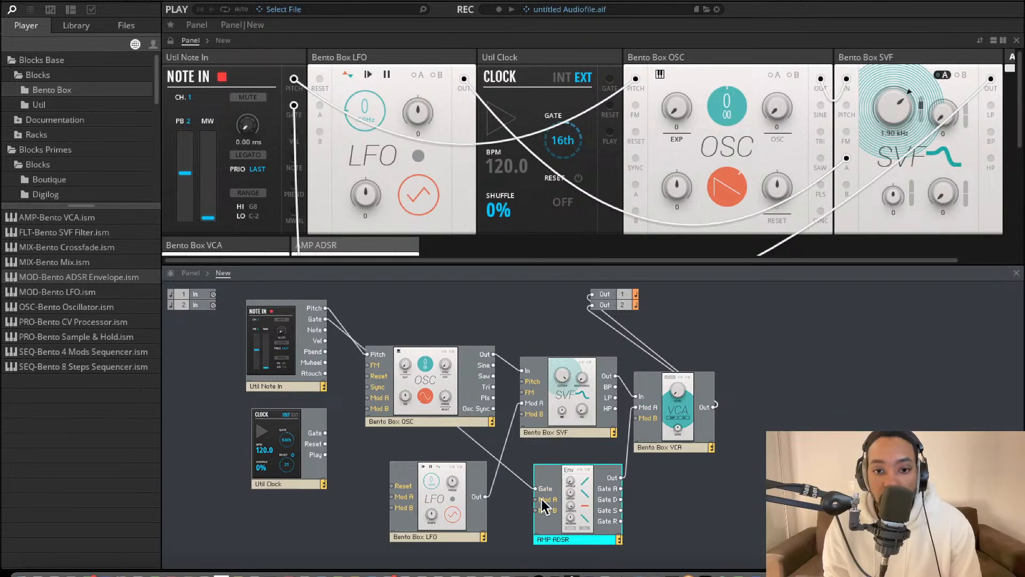
{"action": "left_click_drag", "start_coordinate": [578, 502], "coordinate": [614, 499]}
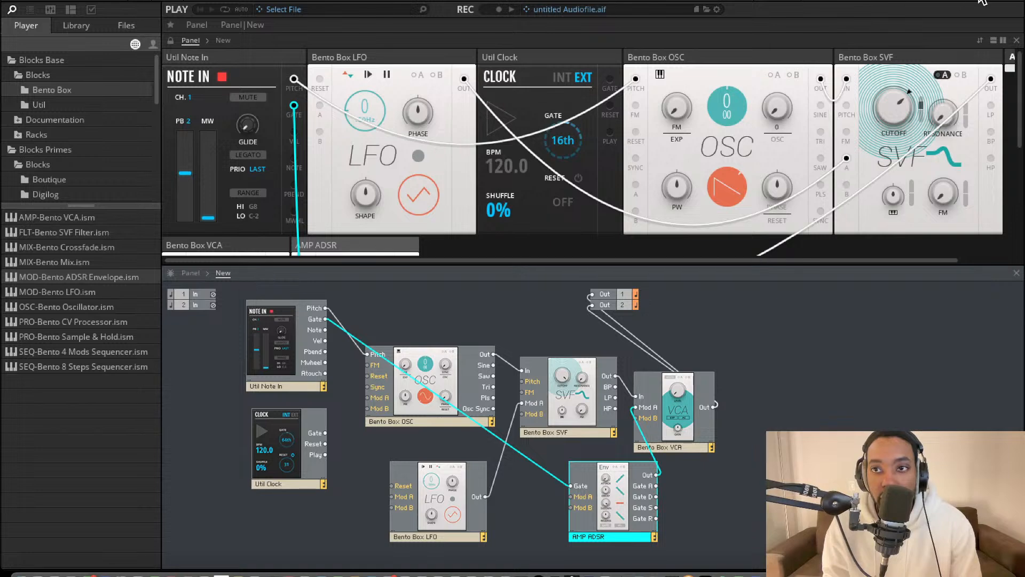
Enable modulation A on the VCA's level and turn on Gate in the AMP ADSR.
{"action": "scroll", "coordinate": [746, 137], "scroll_direction": "down", "scroll_amount": 3}
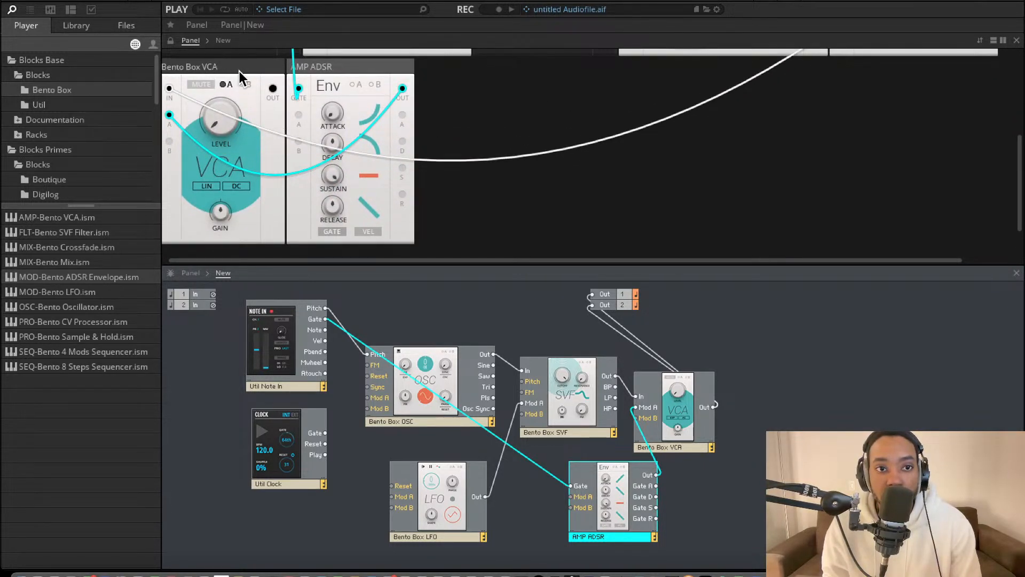
{"action": "left_click", "coordinate": [231, 86]}
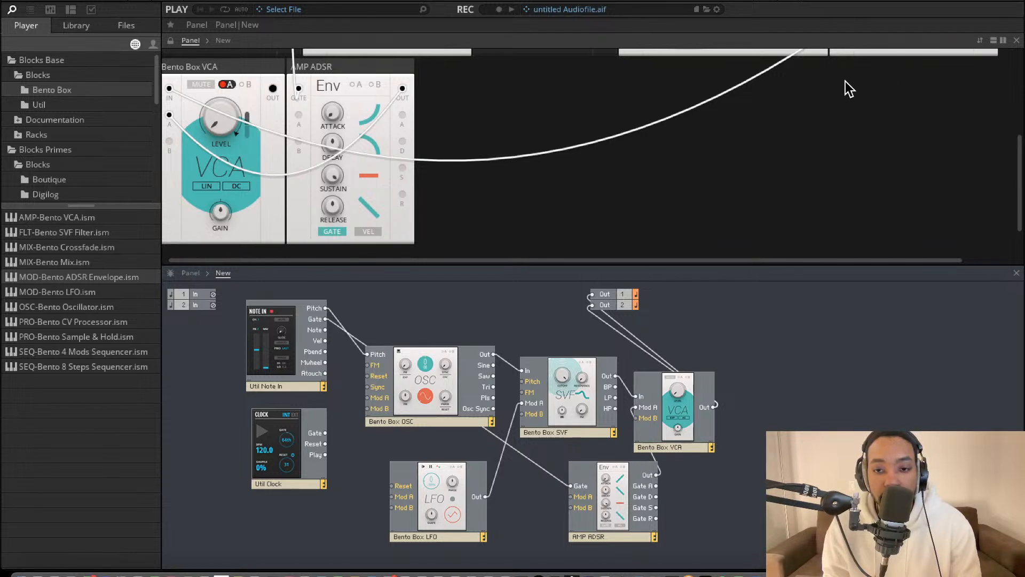
{"action": "scroll", "coordinate": [835, 85], "scroll_direction": "up", "scroll_amount": 1}
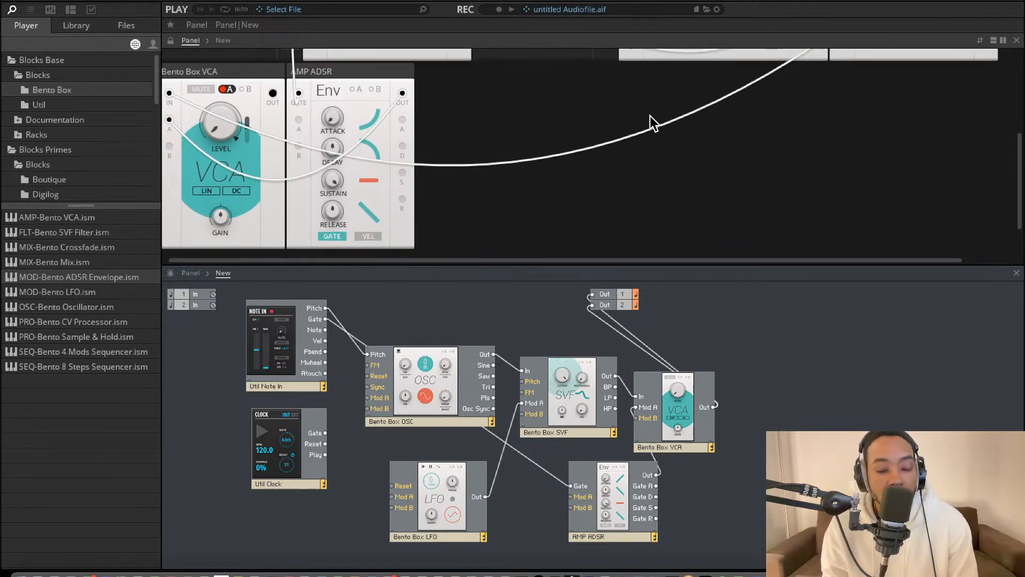
{"action": "scroll", "coordinate": [379, 182], "scroll_direction": "up", "scroll_amount": 3}
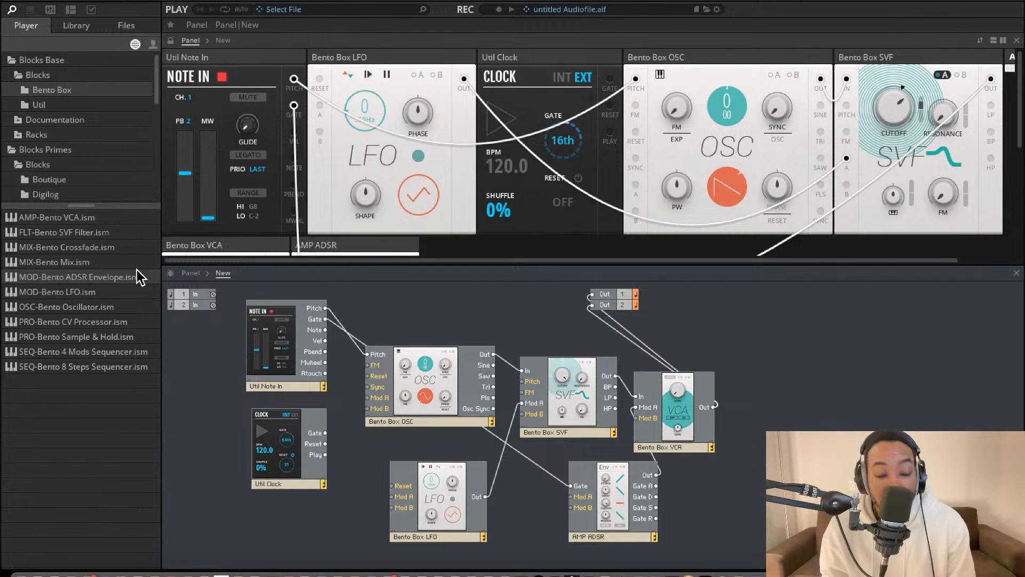
Add the Bento 8 Steps sequencer and route the note input's Pitch through it to the oscillator's Pitch.
{"action": "left_click_drag", "start_coordinate": [85, 367], "coordinate": [315, 527]}
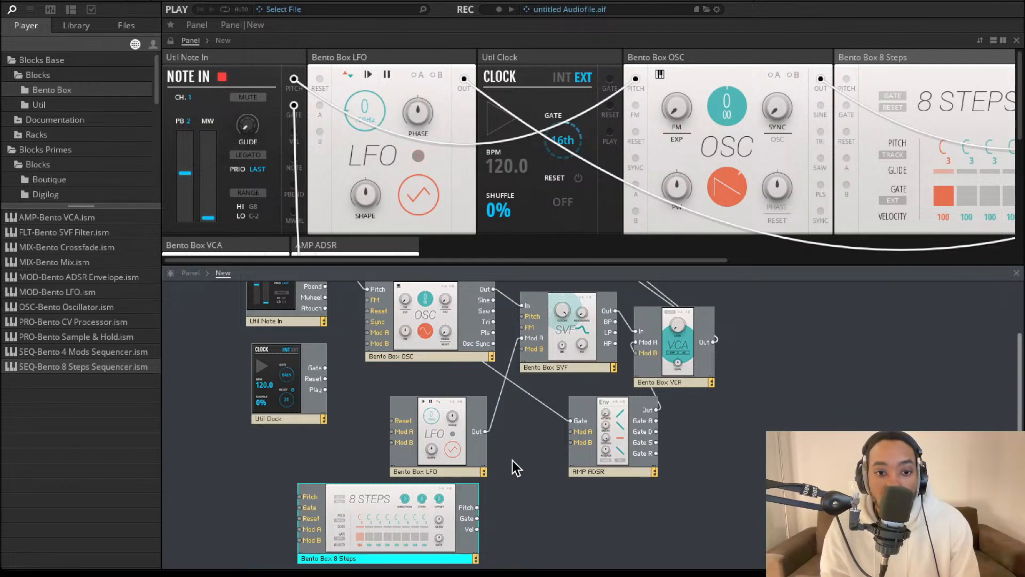
{"action": "scroll", "coordinate": [350, 480], "scroll_direction": "up", "scroll_amount": 1}
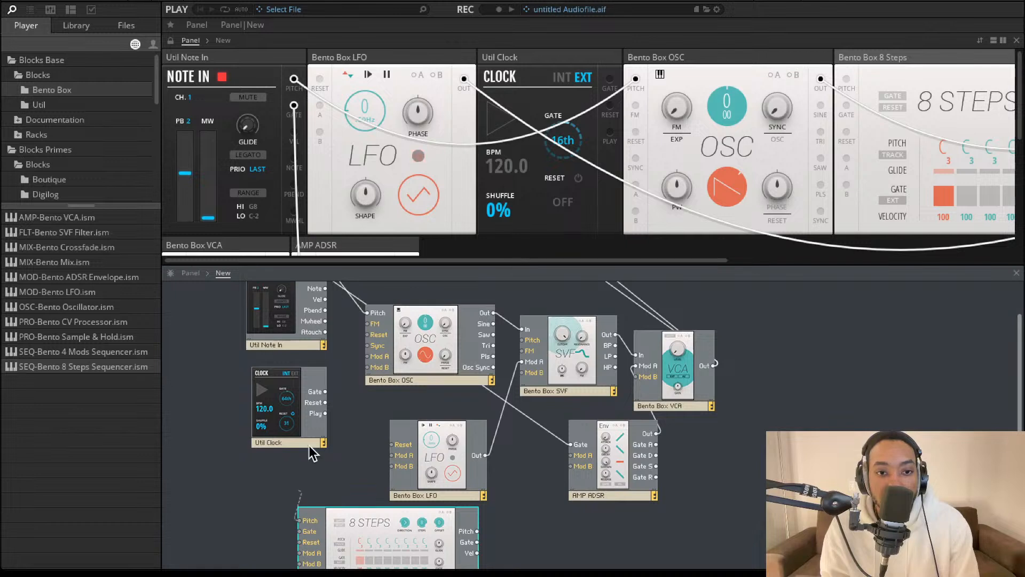
{"action": "scroll", "coordinate": [326, 275], "scroll_direction": "up", "scroll_amount": 2}
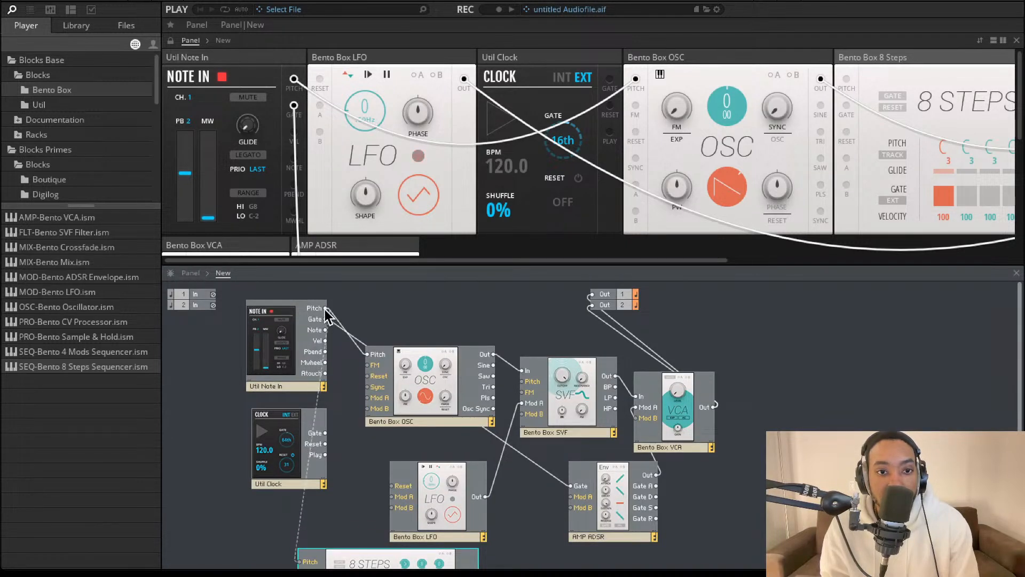
{"action": "left_click_drag", "start_coordinate": [325, 310], "coordinate": [326, 319]}
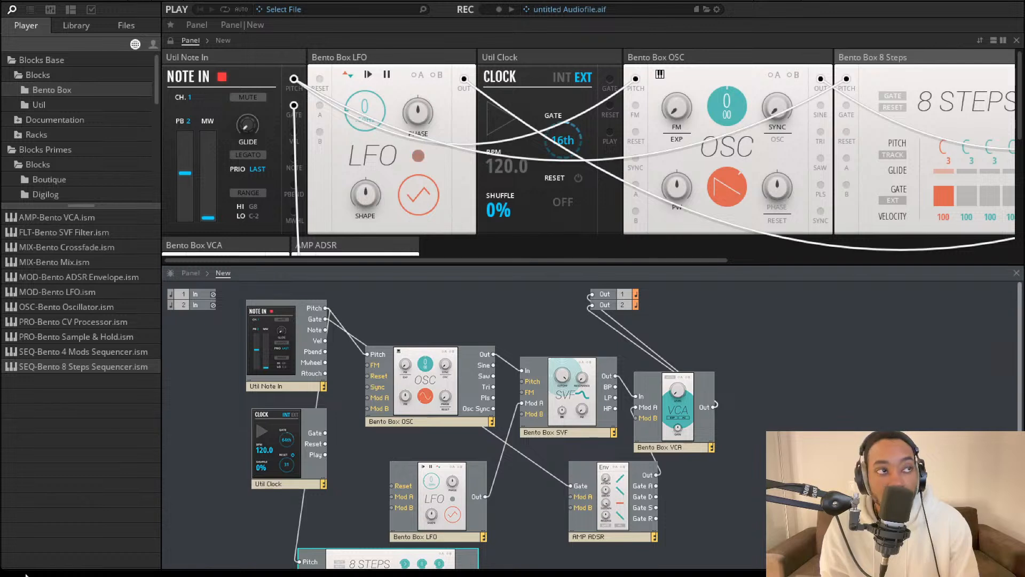
{"action": "mouse_move", "coordinate": [185, 570]}
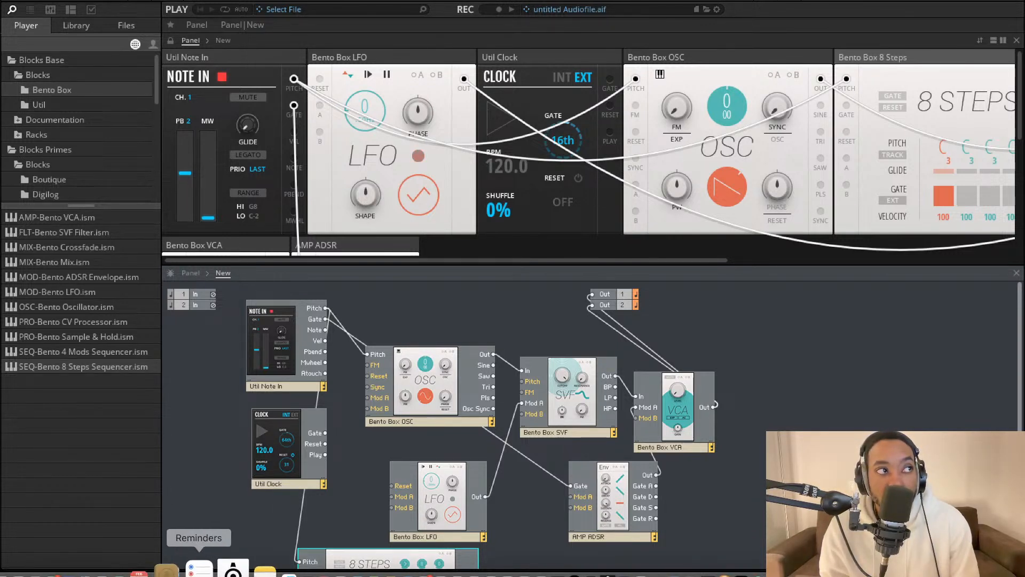
{"action": "scroll", "coordinate": [477, 523], "scroll_direction": "down", "scroll_amount": 2}
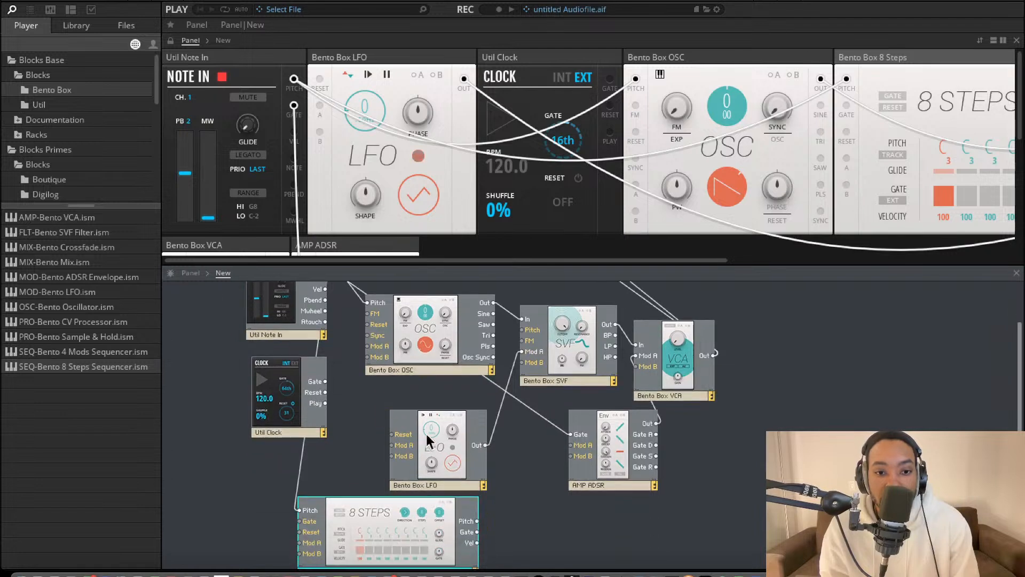
{"action": "scroll", "coordinate": [369, 320], "scroll_direction": "up", "scroll_amount": 2}
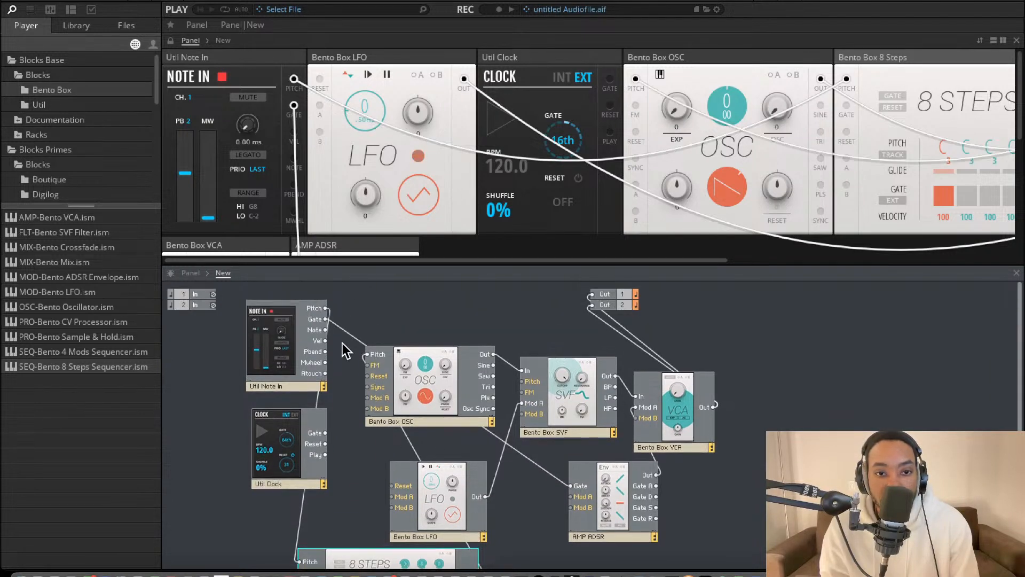
Arrange the clock beside the 8 Steps sequencer, wiring the clock's Gate to its Gate and Play to its Reset.
{"action": "left_click_drag", "start_coordinate": [384, 553], "coordinate": [325, 433]}
{"action": "left_click_drag", "start_coordinate": [283, 447], "coordinate": [216, 472]}
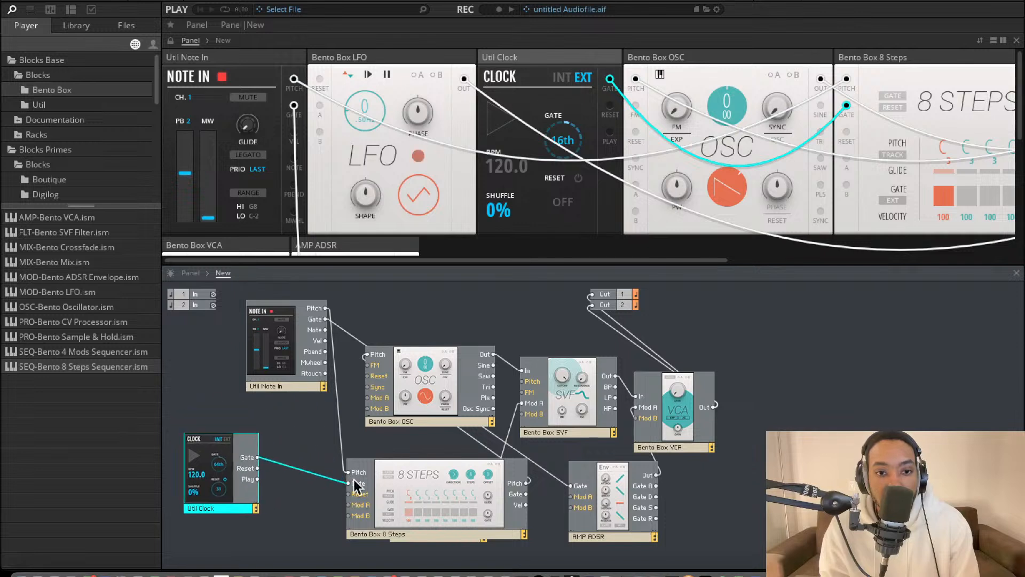
{"action": "left_click_drag", "start_coordinate": [426, 495], "coordinate": [363, 470]}
{"action": "left_click_drag", "start_coordinate": [287, 469], "coordinate": [259, 479]}
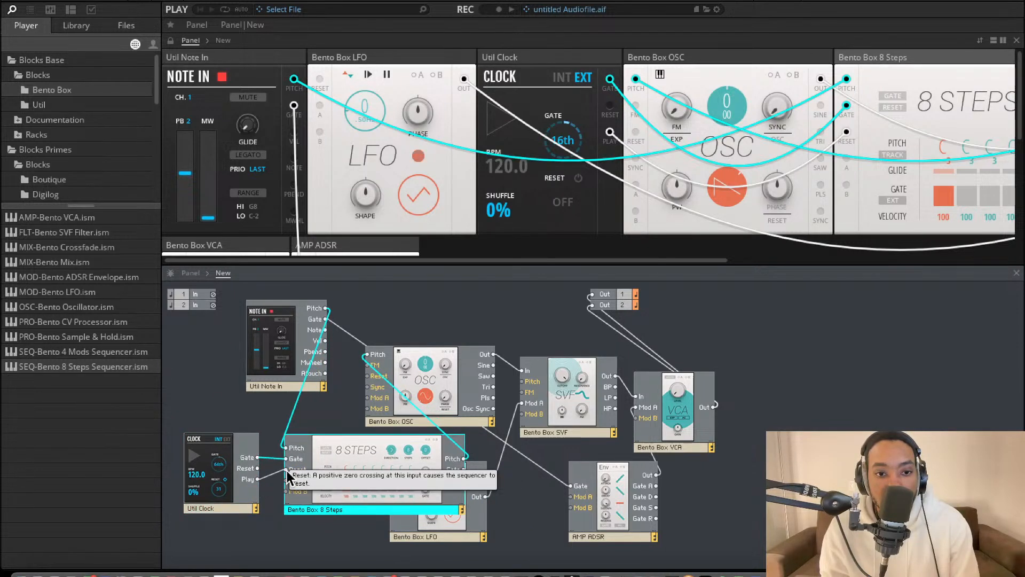
Make room around the 8 Steps sequencer and oscillator, and connect the sequencer's Gate output to the AMP ADSR's Gate input.
{"action": "left_click_drag", "start_coordinate": [396, 438], "coordinate": [325, 422]}
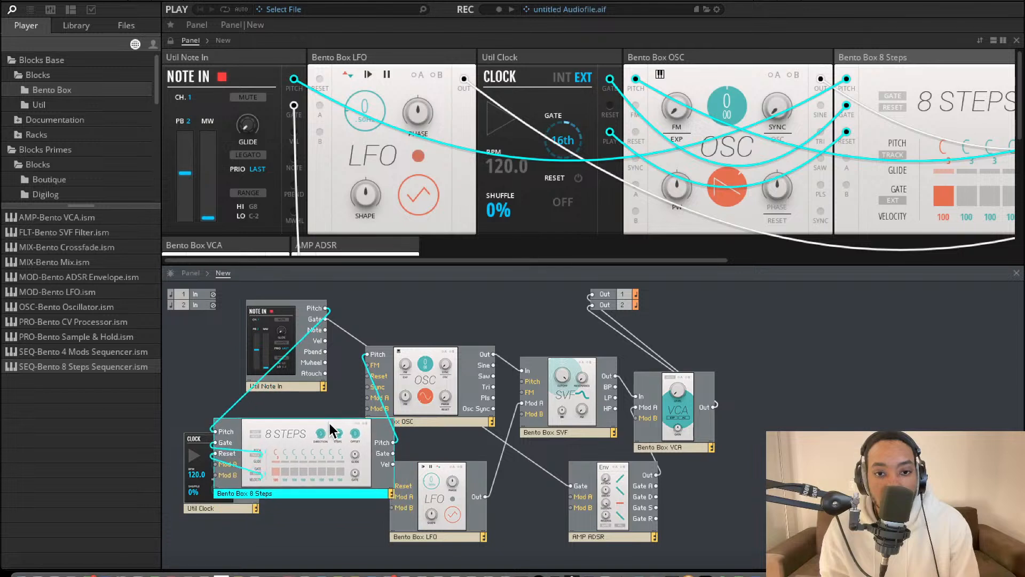
{"action": "left_click_drag", "start_coordinate": [430, 380], "coordinate": [473, 386]}
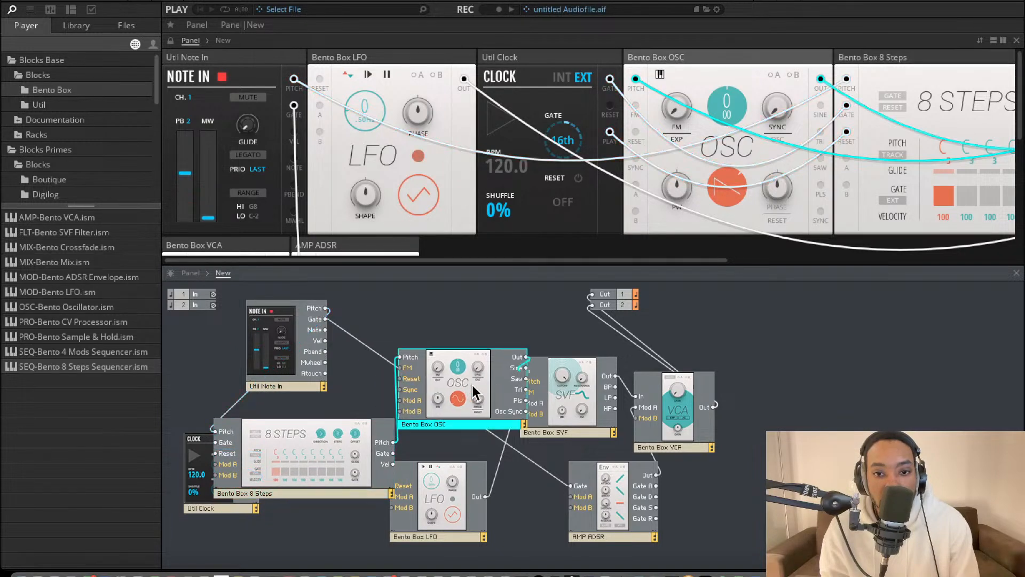
{"action": "left_click_drag", "start_coordinate": [361, 432], "coordinate": [356, 383]}
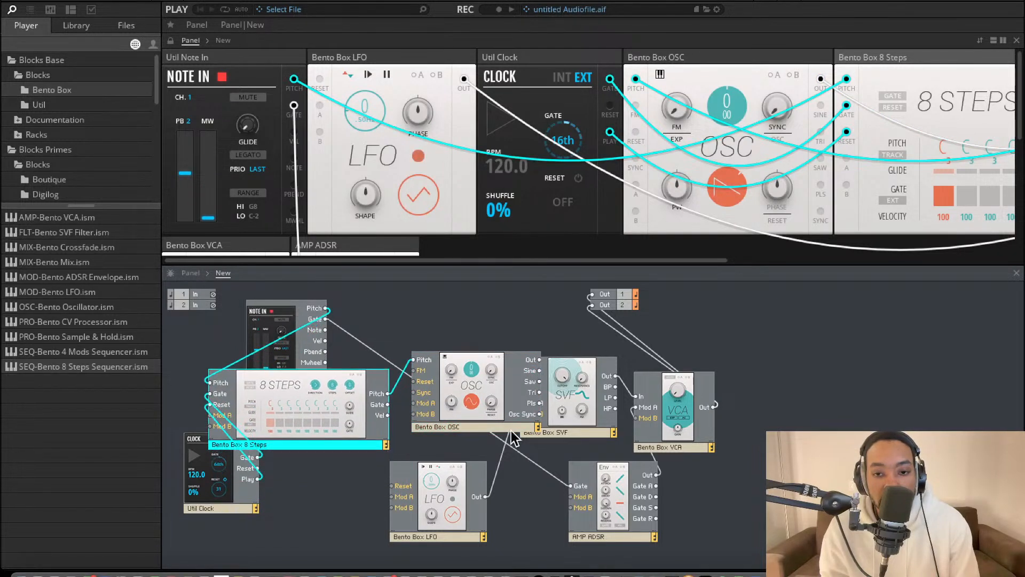
{"action": "left_click_drag", "start_coordinate": [582, 488], "coordinate": [361, 408]}
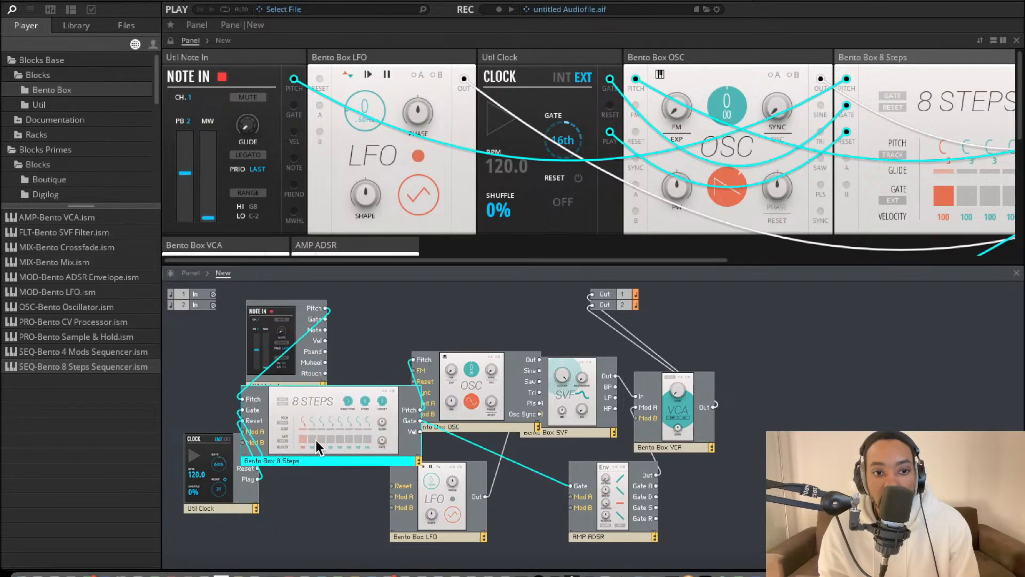
Arrange the blocks in two rows: note input, oscillator, SVF and VCA above; clock, 8 Steps, LFO and AMP ADSR below.
{"action": "left_click_drag", "start_coordinate": [214, 465], "coordinate": [203, 526]}
{"action": "left_click_drag", "start_coordinate": [345, 450], "coordinate": [342, 534]}
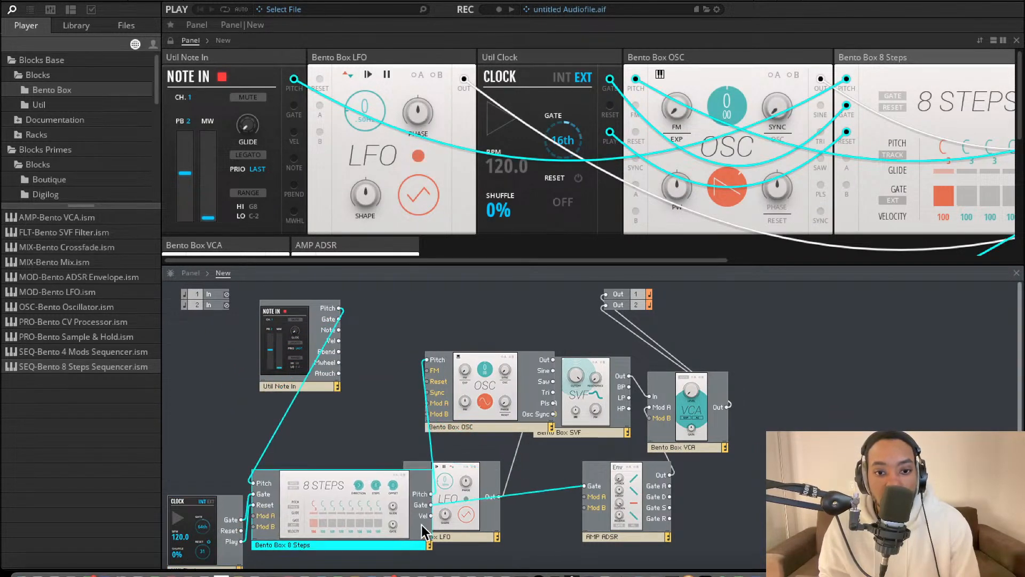
{"action": "left_click_drag", "start_coordinate": [485, 535], "coordinate": [539, 541]}
{"action": "left_click_drag", "start_coordinate": [502, 395], "coordinate": [446, 395]}
{"action": "left_click_drag", "start_coordinate": [442, 334], "coordinate": [857, 441]}
{"action": "left_click_drag", "start_coordinate": [562, 384], "coordinate": [548, 353]}
{"action": "left_click_drag", "start_coordinate": [318, 451], "coordinate": [664, 519]}
{"action": "left_click_drag", "start_coordinate": [539, 514], "coordinate": [552, 479]}
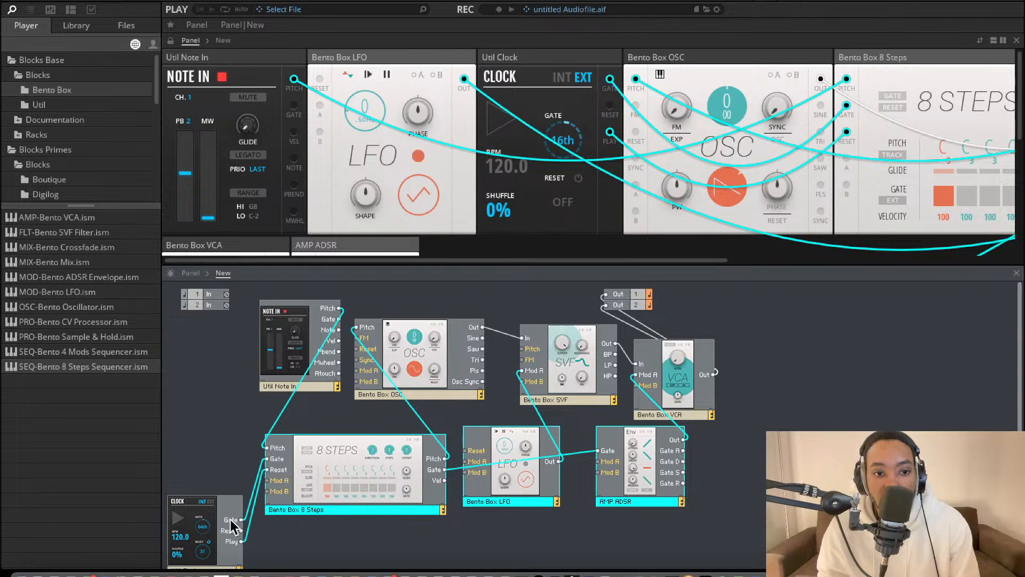
{"action": "left_click_drag", "start_coordinate": [188, 509], "coordinate": [191, 455]}
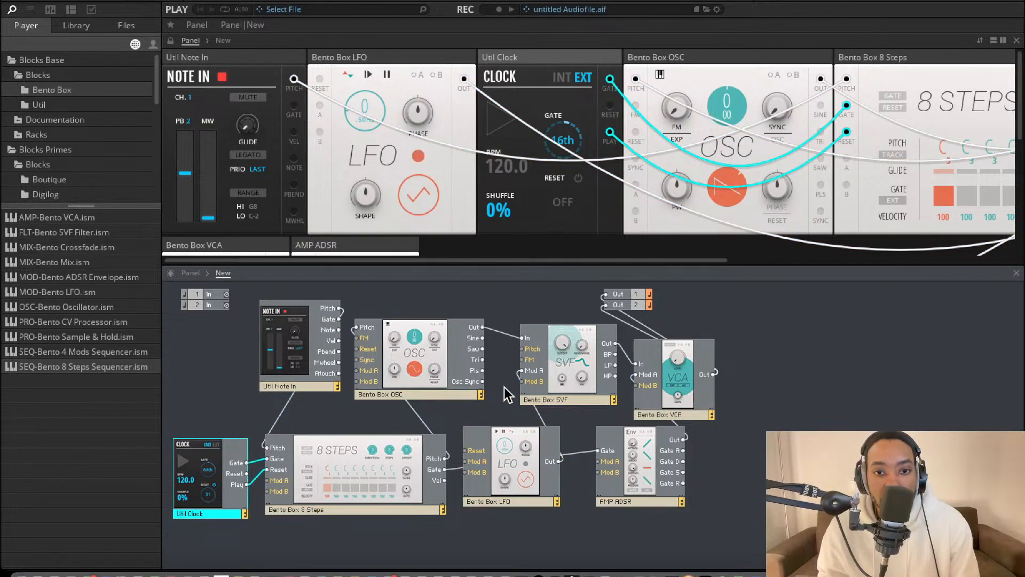
{"action": "left_click", "coordinate": [755, 393]}
{"action": "left_click_drag", "start_coordinate": [676, 387], "coordinate": [671, 374]}
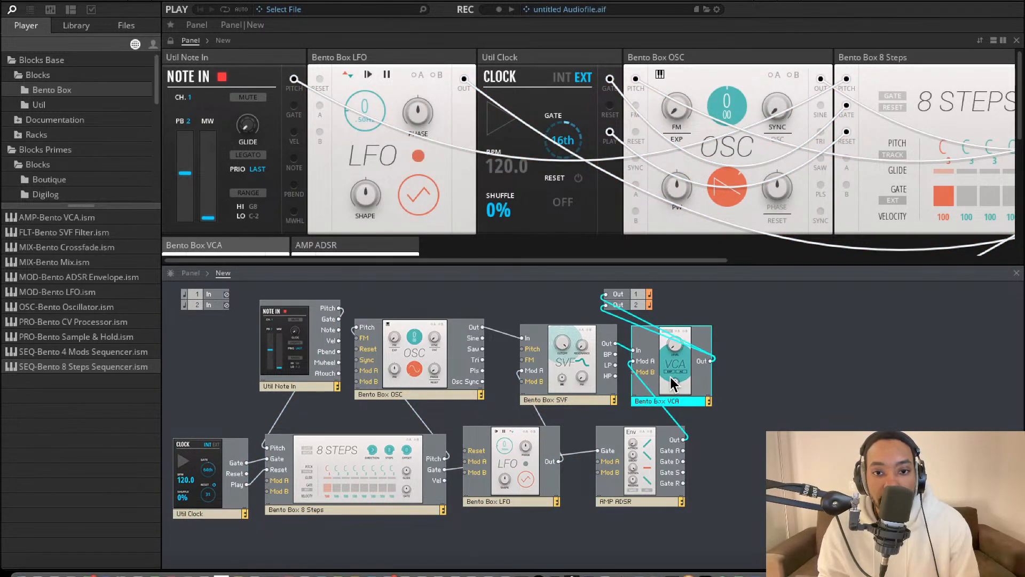
{"action": "left_click", "coordinate": [900, 377]}
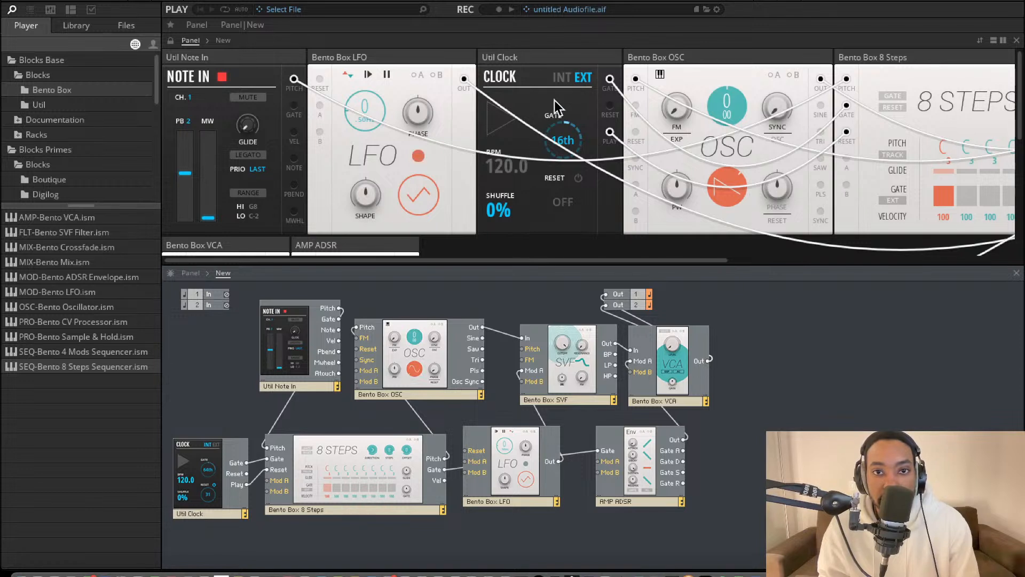
Set the 8 Steps sequencer's pitches to F#, G#, A, B, C#, D, E and F#.
{"action": "scroll", "coordinate": [725, 160], "scroll_direction": "right", "scroll_amount": 5}
{"action": "scroll", "coordinate": [726, 160], "scroll_direction": "right", "scroll_amount": 3}
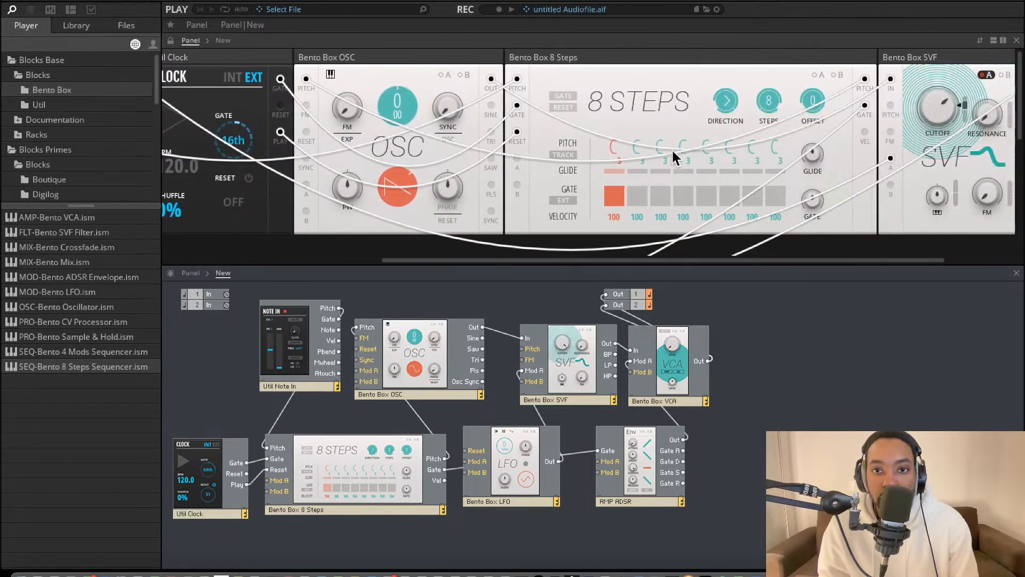
{"action": "left_click_drag", "start_coordinate": [620, 143], "coordinate": [619, 129]}
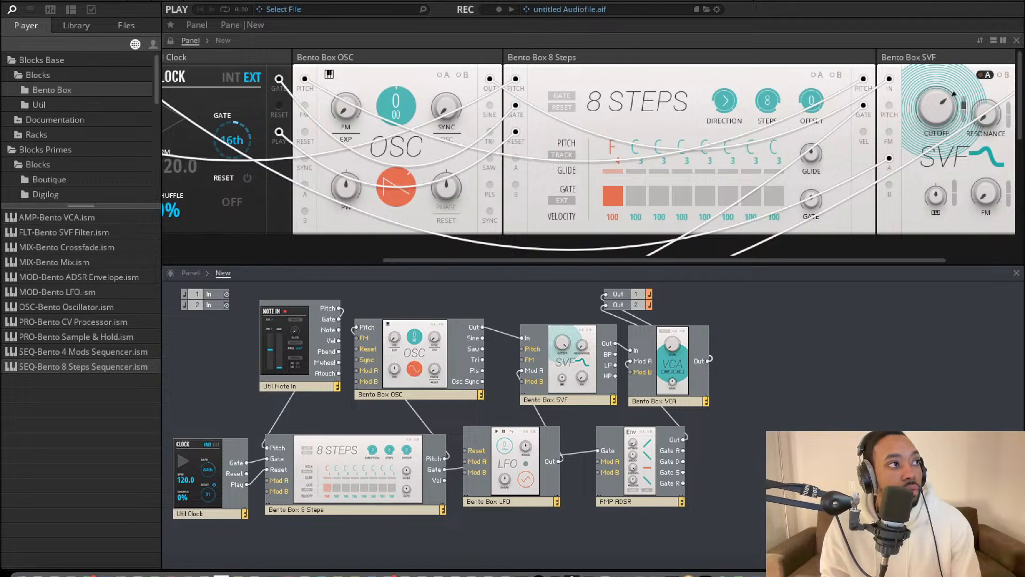
{"action": "left_click_drag", "start_coordinate": [641, 144], "coordinate": [661, 119]}
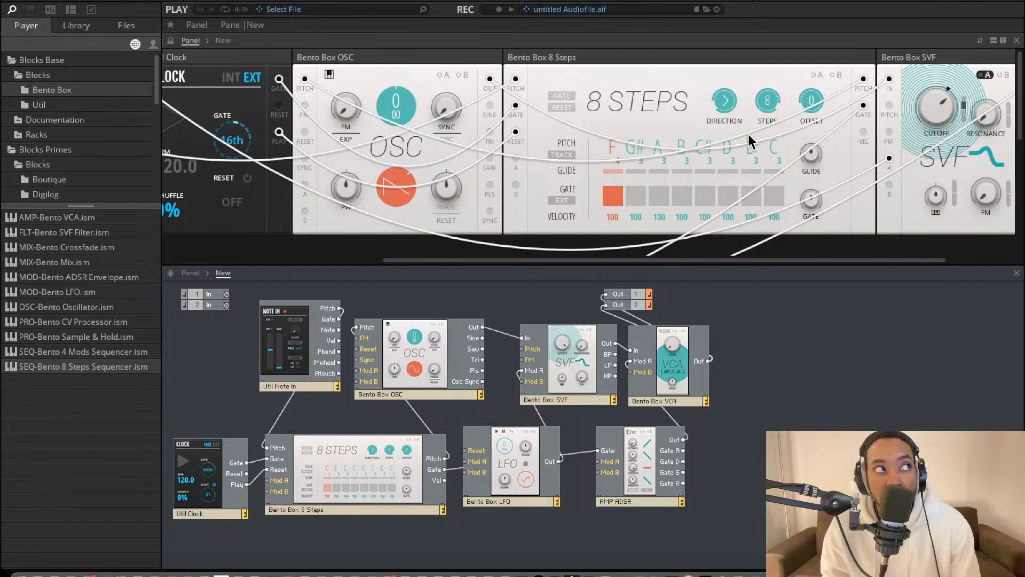
{"action": "mouse_move", "coordinate": [770, 158]}
{"action": "left_mouse_down"}
{"action": "mouse_move", "coordinate": [771, 144]}
{"action": "mouse_move", "coordinate": [776, 154]}
{"action": "left_mouse_up"}
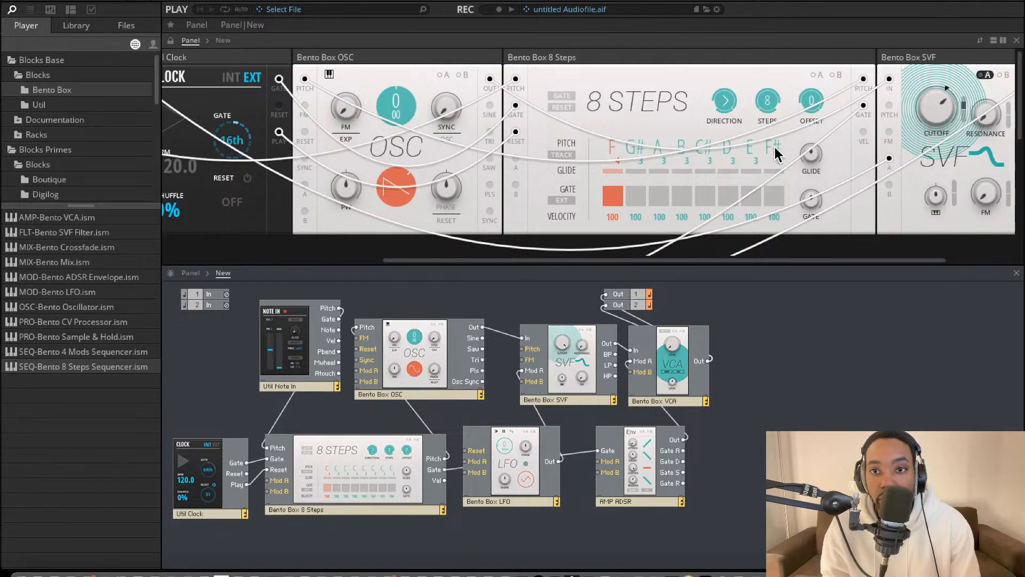
{"action": "left_click_drag", "start_coordinate": [612, 143], "coordinate": [611, 146]}
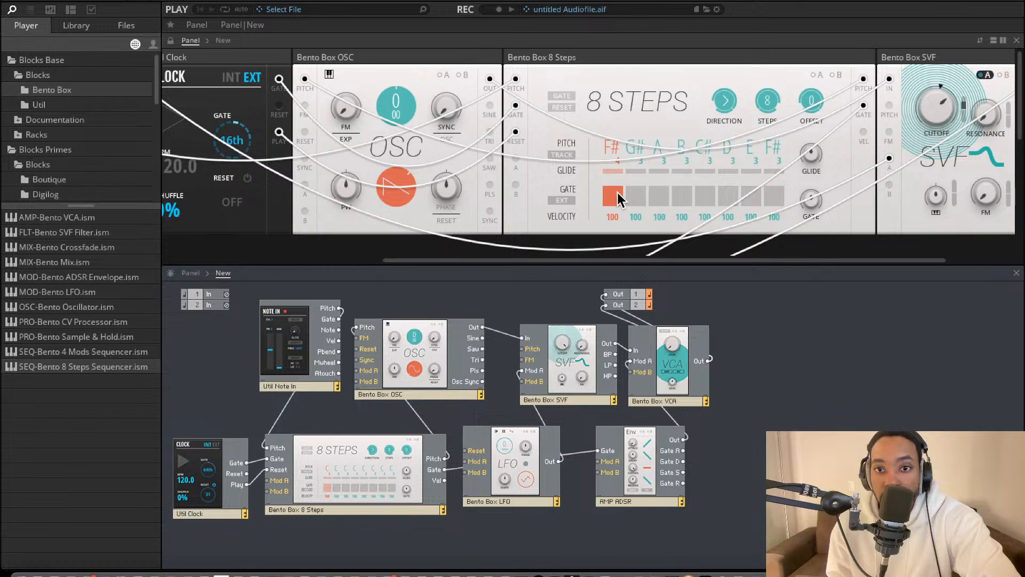
Turn on the gates of steps 3, 4 and 5 in the 8 Steps sequencer.
{"action": "left_click", "coordinate": [681, 199]}
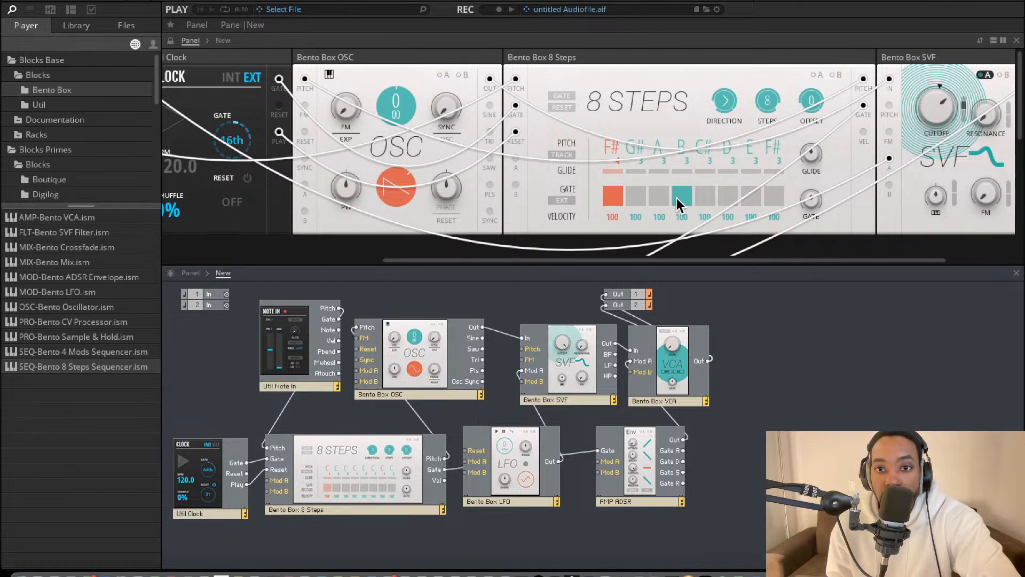
{"action": "left_click", "coordinate": [660, 199]}
{"action": "left_click", "coordinate": [710, 197]}
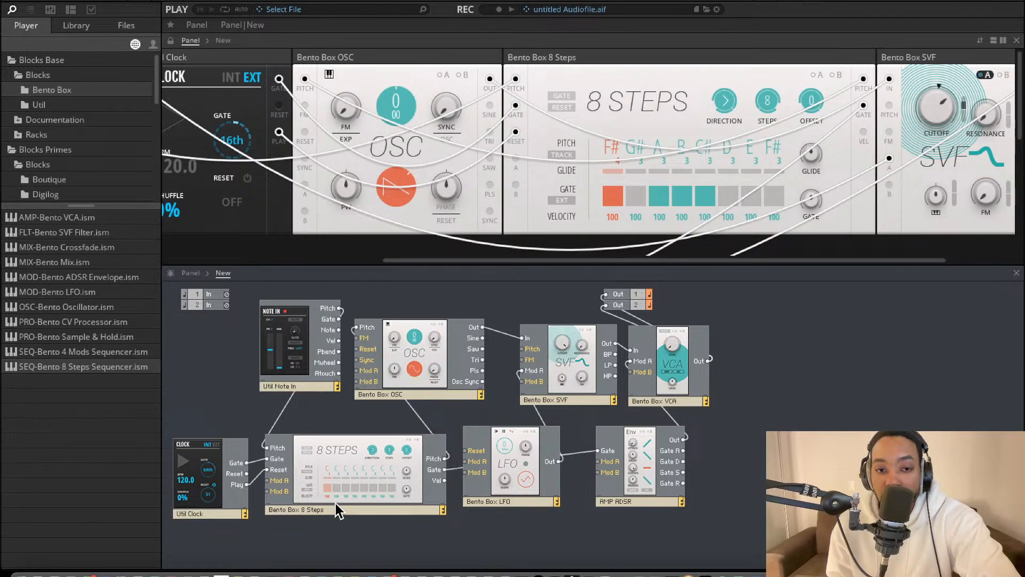
Start the clock in INT mode with Gate and Reset enabled in the 8 Steps sequencer.
{"action": "scroll", "coordinate": [250, 191], "scroll_direction": "left", "scroll_amount": 2}
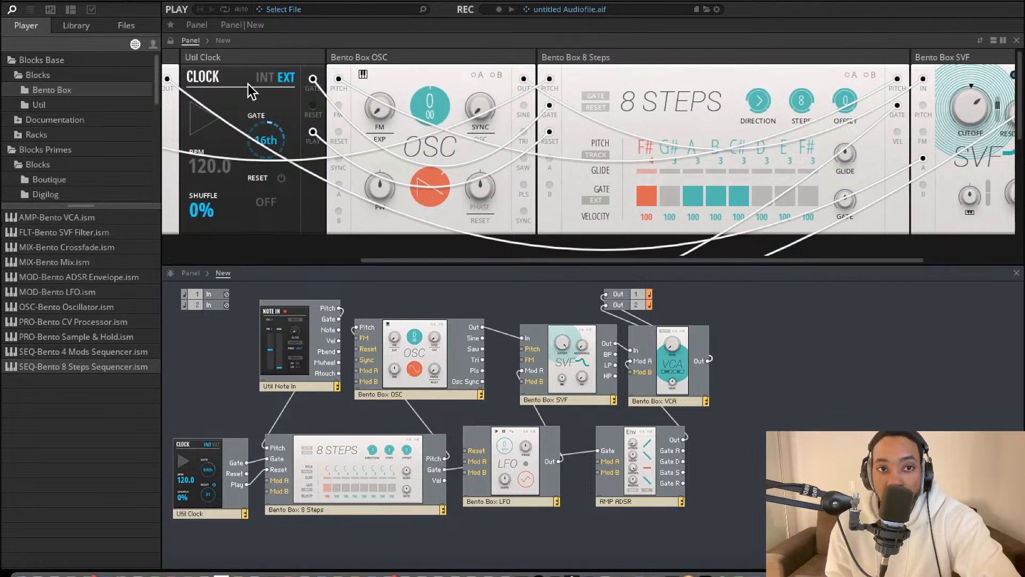
{"action": "left_click", "coordinate": [205, 117]}
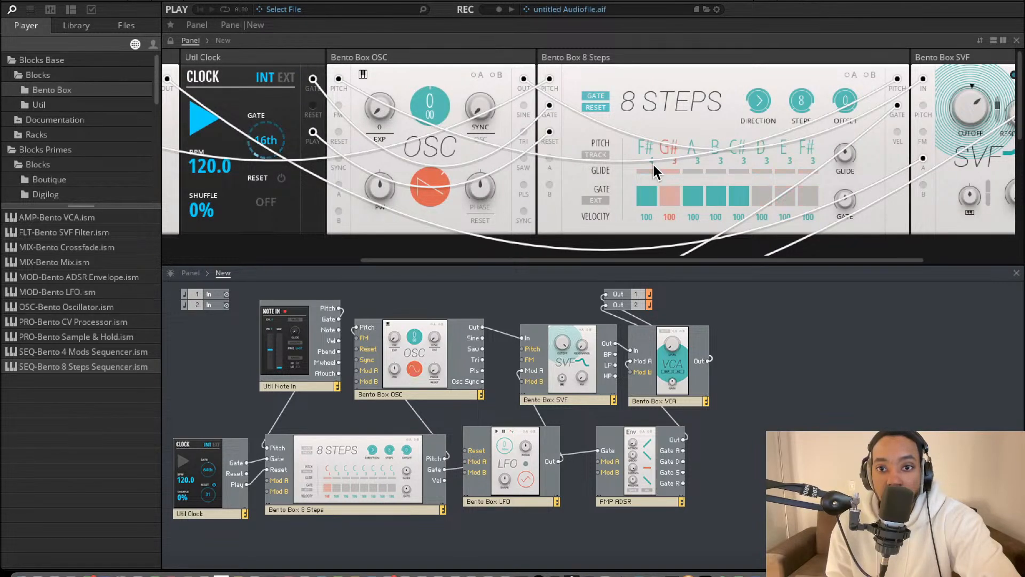
Enable pitch Track in the 8 Steps sequencer and switch the gates of steps 7 and 8 on and step 4 off.
{"action": "left_click", "coordinate": [804, 196]}
{"action": "scroll", "coordinate": [795, 110], "scroll_direction": "right", "scroll_amount": 1}
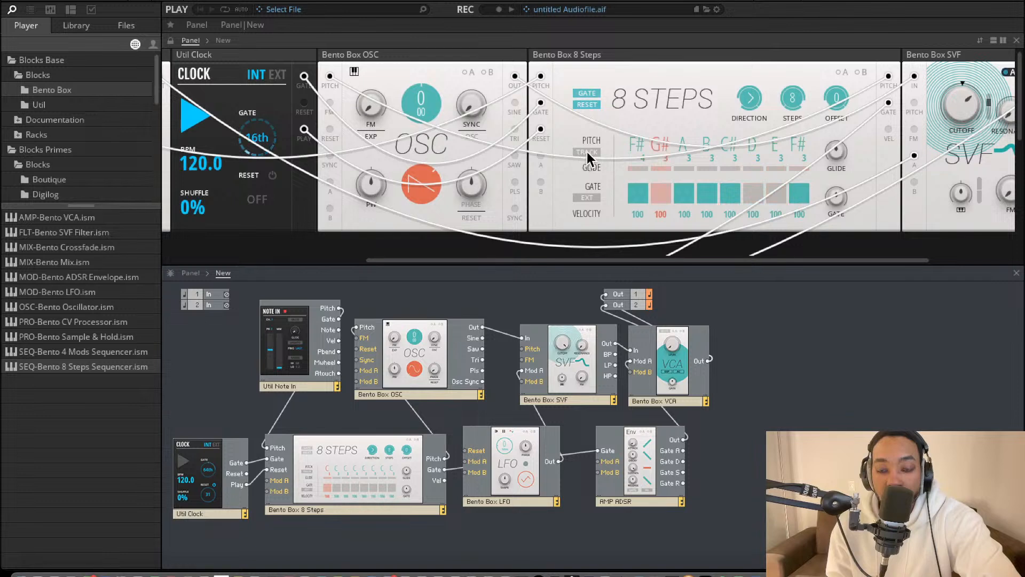
{"action": "mouse_move", "coordinate": [589, 156]}
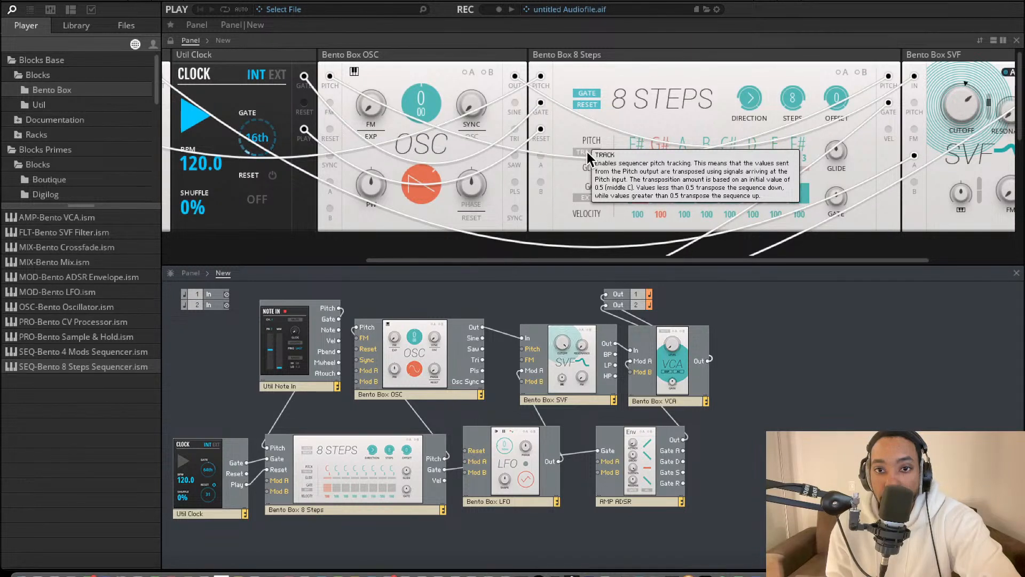
{"action": "left_click", "coordinate": [588, 152]}
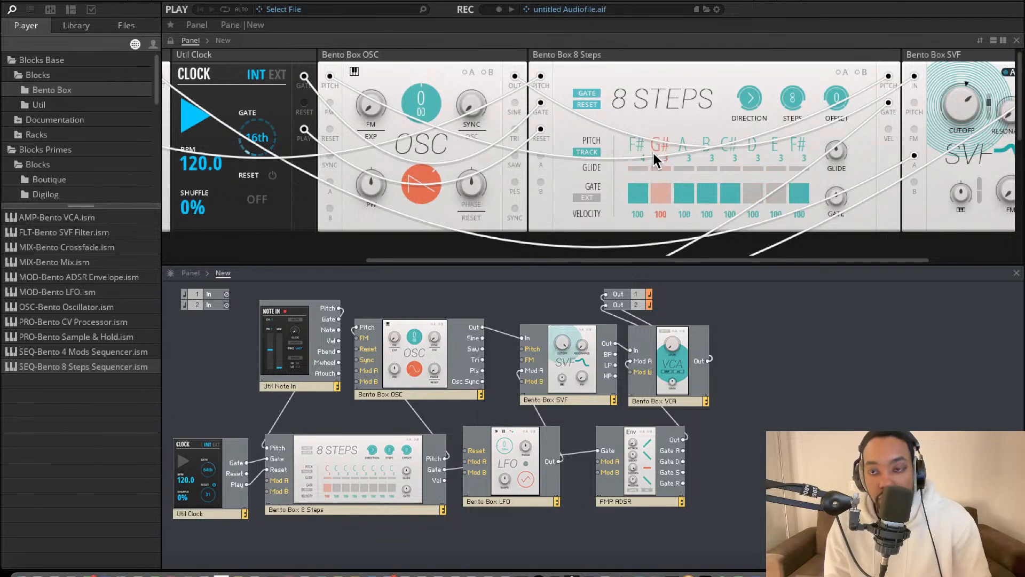
{"action": "left_click", "coordinate": [708, 194]}
{"action": "left_click", "coordinate": [776, 193]}
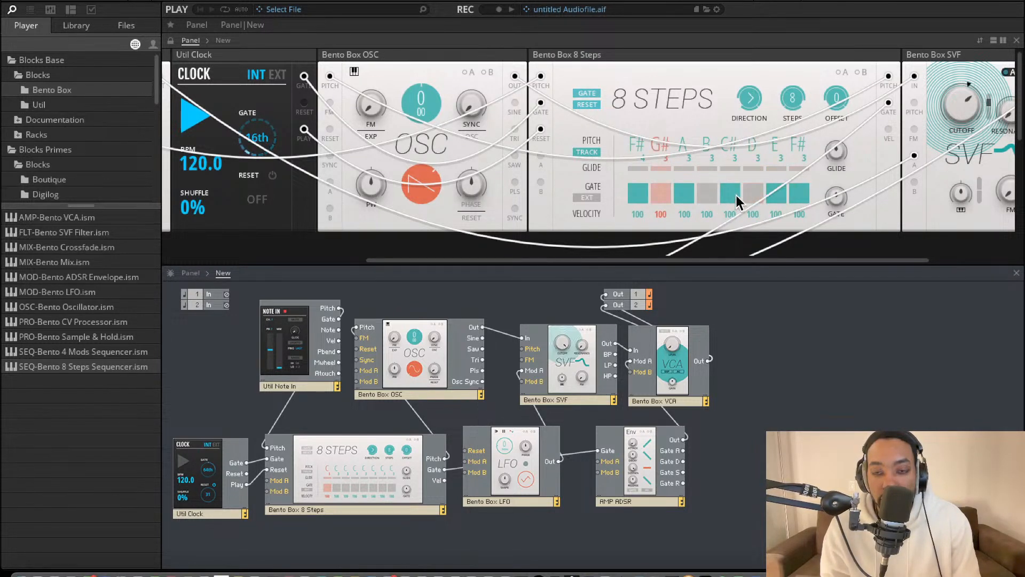
Try a shorter sequence of 4 steps and set the sequencer's step count to 6.
{"action": "left_click_drag", "start_coordinate": [795, 106], "coordinate": [791, 124]}
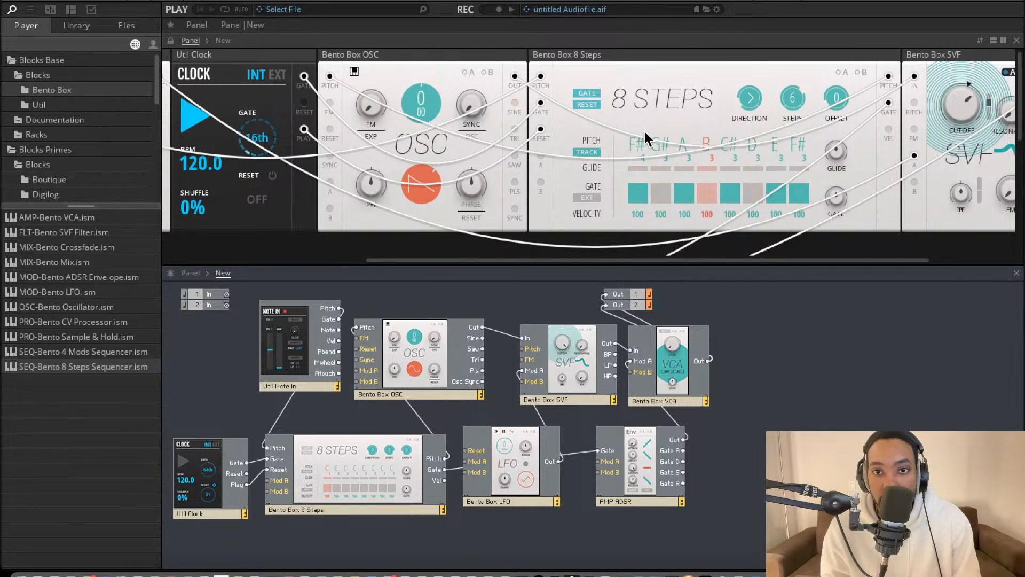
{"action": "left_click_drag", "start_coordinate": [794, 107], "coordinate": [790, 150]}
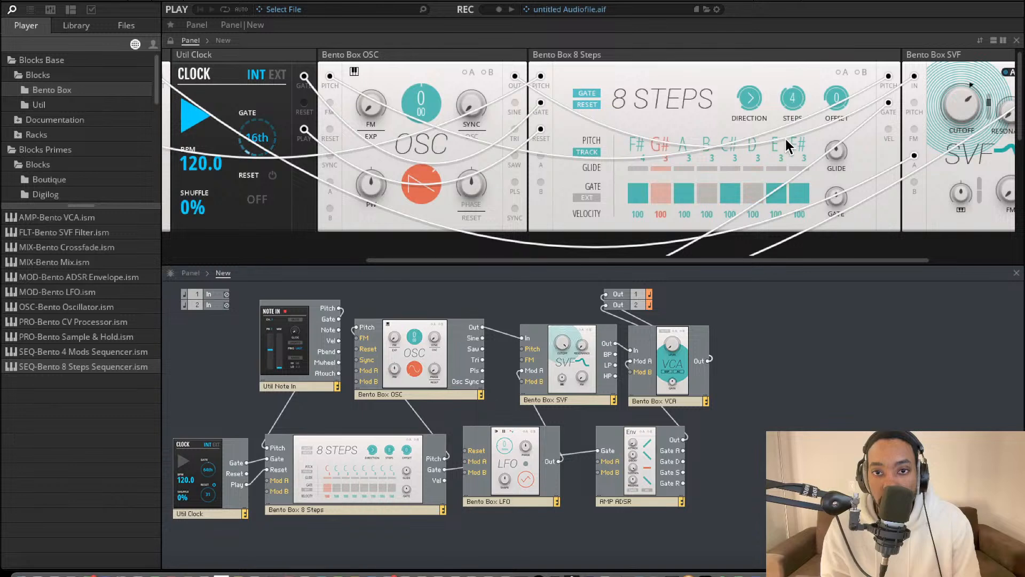
{"action": "left_click_drag", "start_coordinate": [793, 99], "coordinate": [791, 72]}
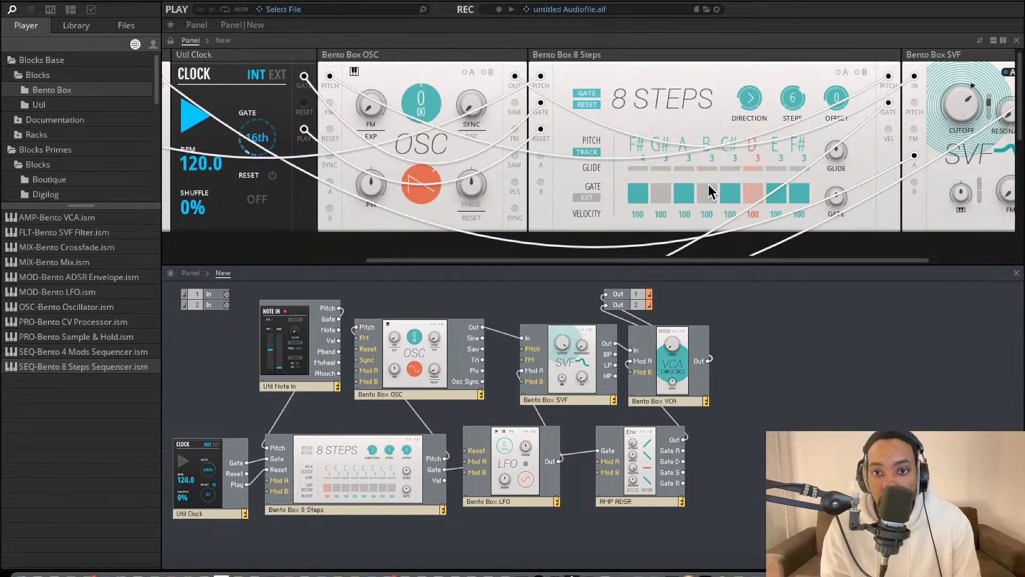
Lengthen the 8 Steps sequencer's gate time and apply modulation A to the SVF filter's resonance and key tracking.
{"action": "scroll", "coordinate": [704, 160], "scroll_direction": "right", "scroll_amount": 2}
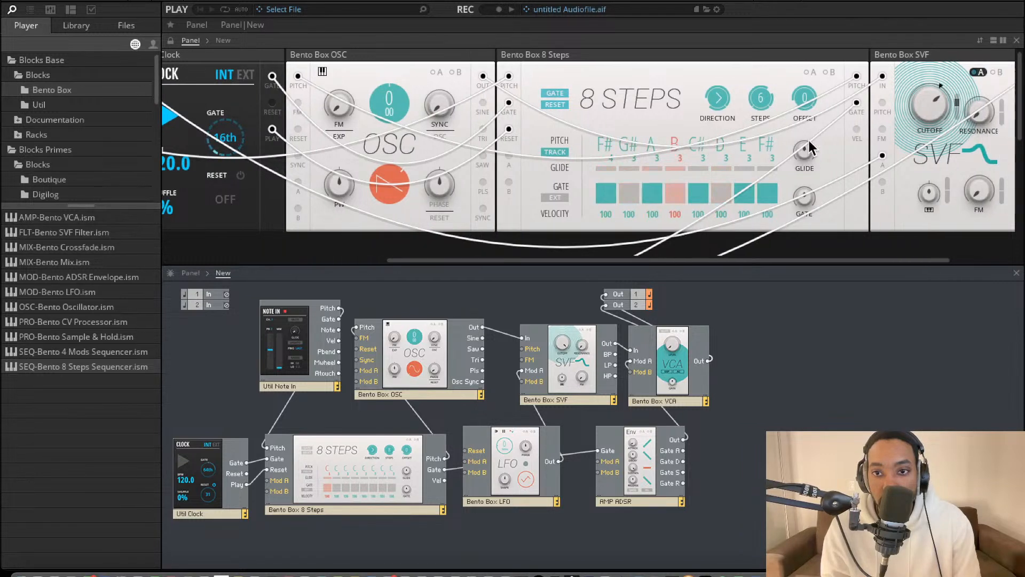
{"action": "left_click_drag", "start_coordinate": [802, 196], "coordinate": [787, 112]}
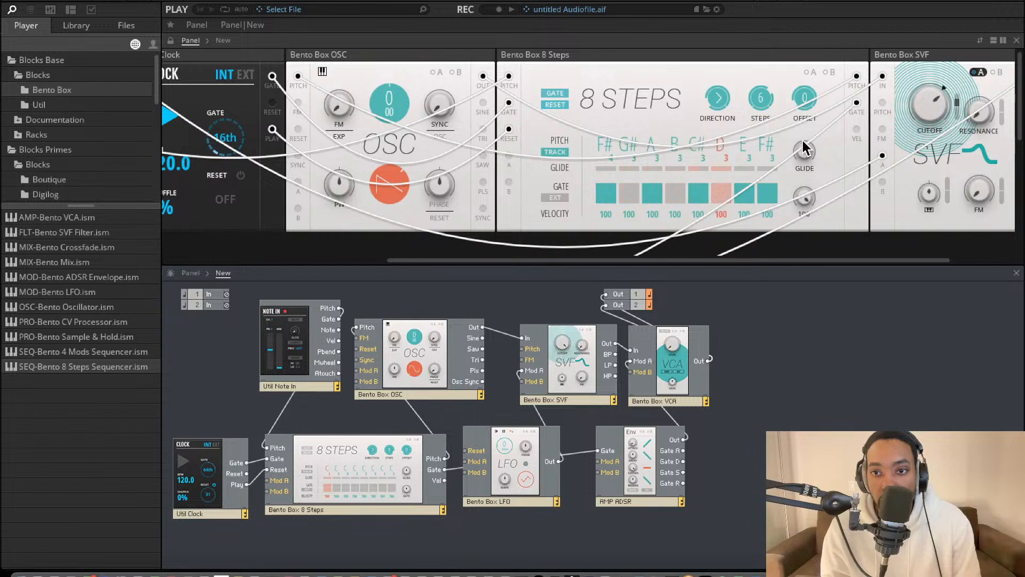
{"action": "scroll", "coordinate": [809, 140], "scroll_direction": "right", "scroll_amount": 2}
{"action": "scroll", "coordinate": [809, 140], "scroll_direction": "right", "scroll_amount": 2}
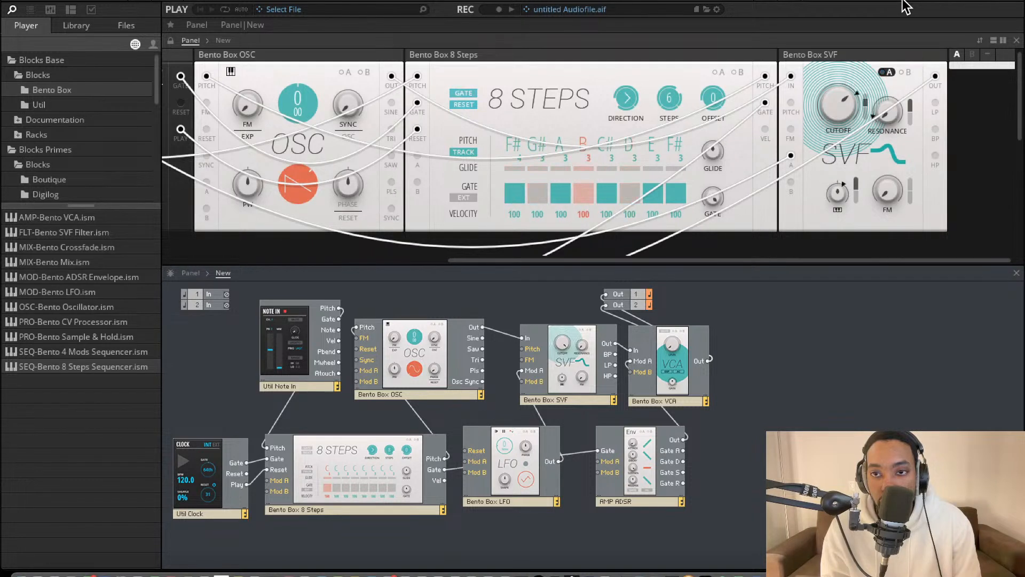
{"action": "scroll", "coordinate": [778, 80], "scroll_direction": "left", "scroll_amount": 3}
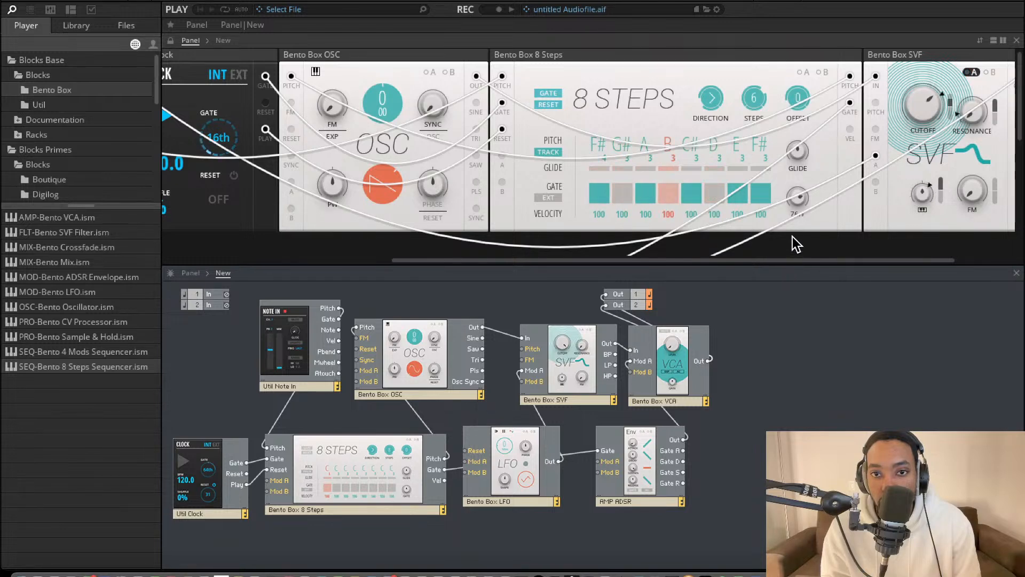
{"action": "left_click_drag", "start_coordinate": [792, 235], "coordinate": [793, 218]}
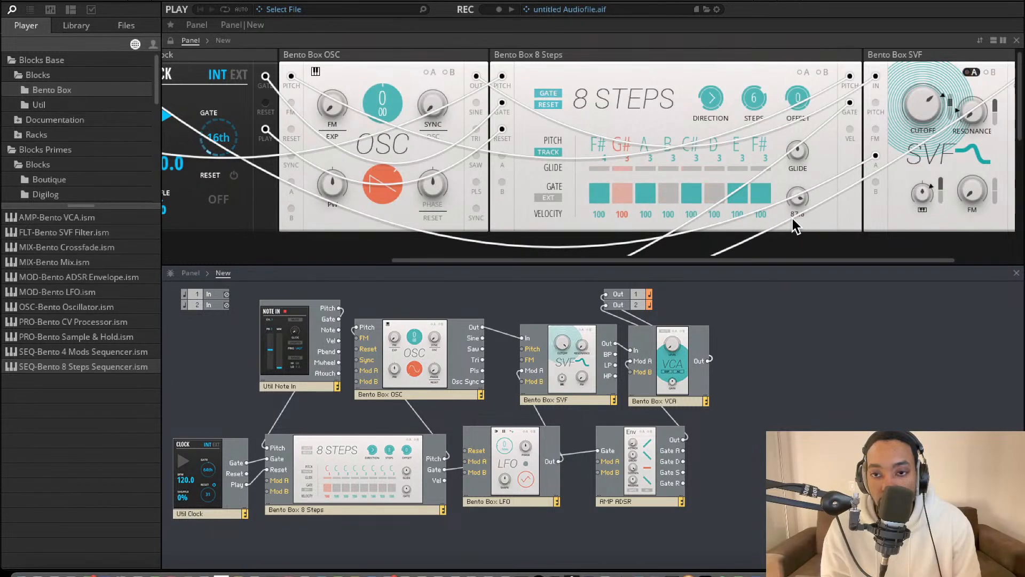
Set the AMP ADSR's attack to about 3 ms.
{"action": "scroll", "coordinate": [627, 111], "scroll_direction": "left", "scroll_amount": 3}
{"action": "scroll", "coordinate": [627, 111], "scroll_direction": "down", "scroll_amount": 3}
{"action": "scroll", "coordinate": [627, 112], "scroll_direction": "up", "scroll_amount": 3}
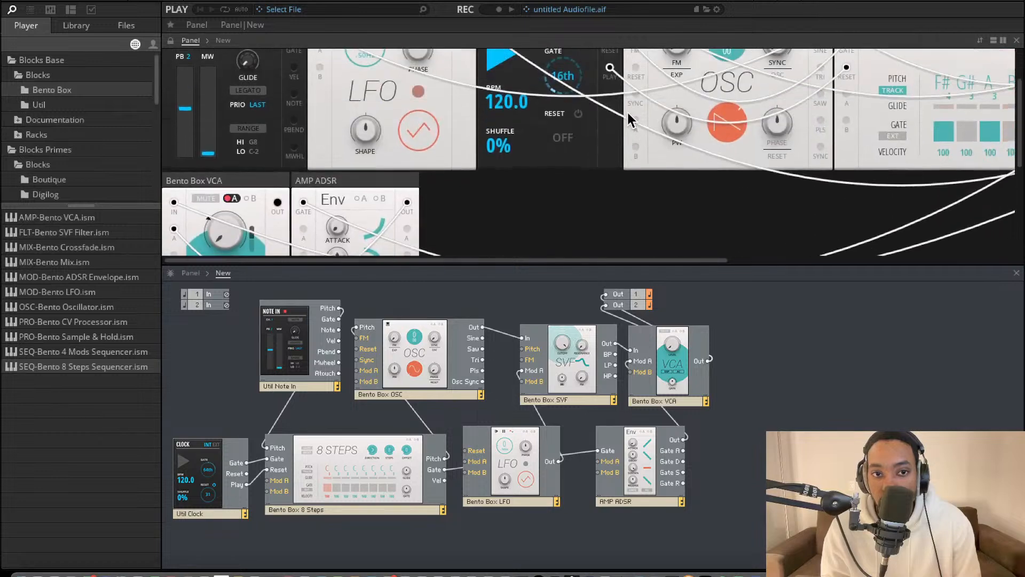
{"action": "scroll", "coordinate": [626, 111], "scroll_direction": "down", "scroll_amount": 3}
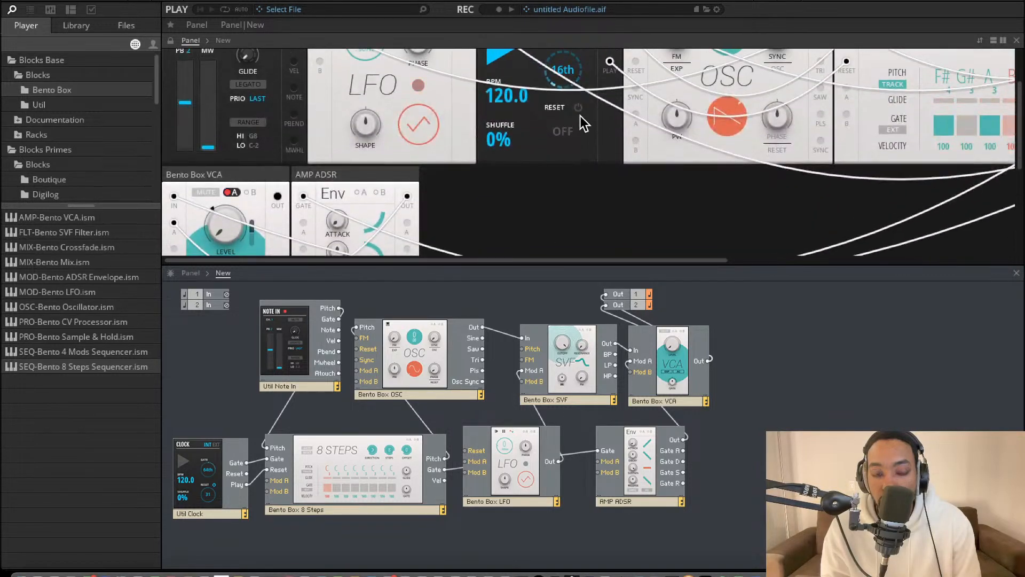
{"action": "scroll", "coordinate": [428, 142], "scroll_direction": "down", "scroll_amount": 1}
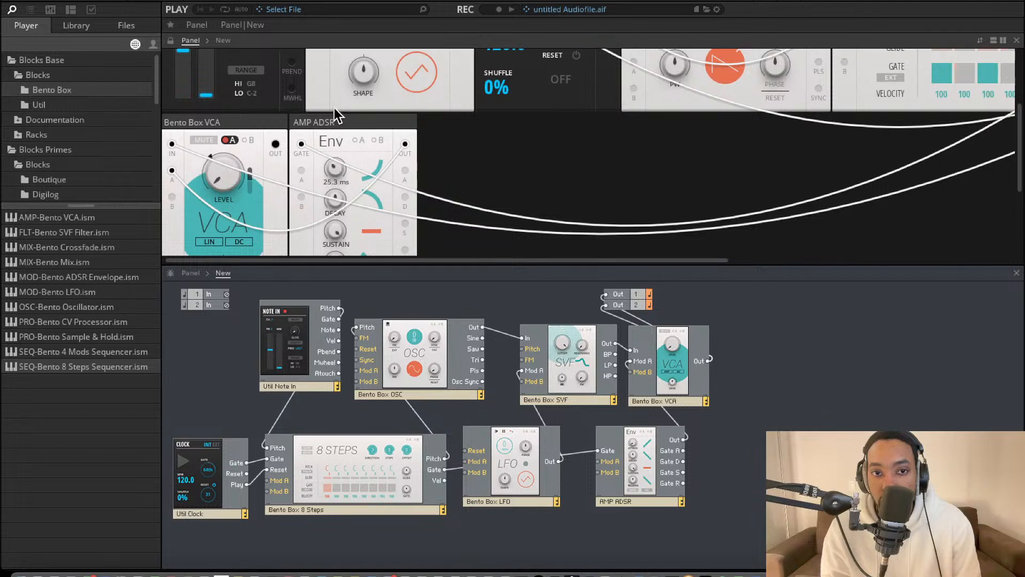
{"action": "scroll", "coordinate": [342, 139], "scroll_direction": "down", "scroll_amount": 2}
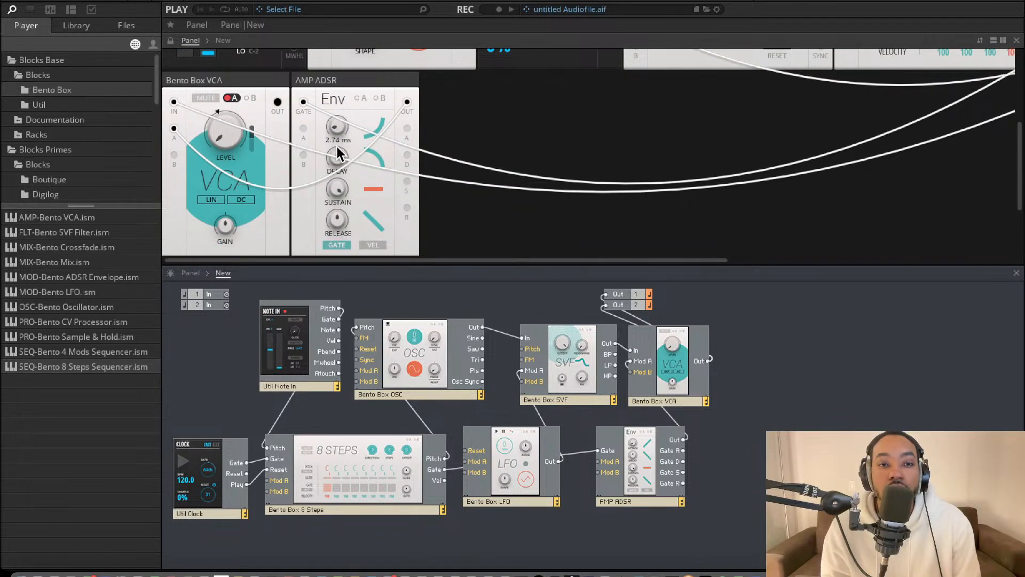
{"action": "scroll", "coordinate": [340, 148], "scroll_direction": "down", "scroll_amount": 2}
{"action": "scroll", "coordinate": [348, 147], "scroll_direction": "up", "scroll_amount": 3}
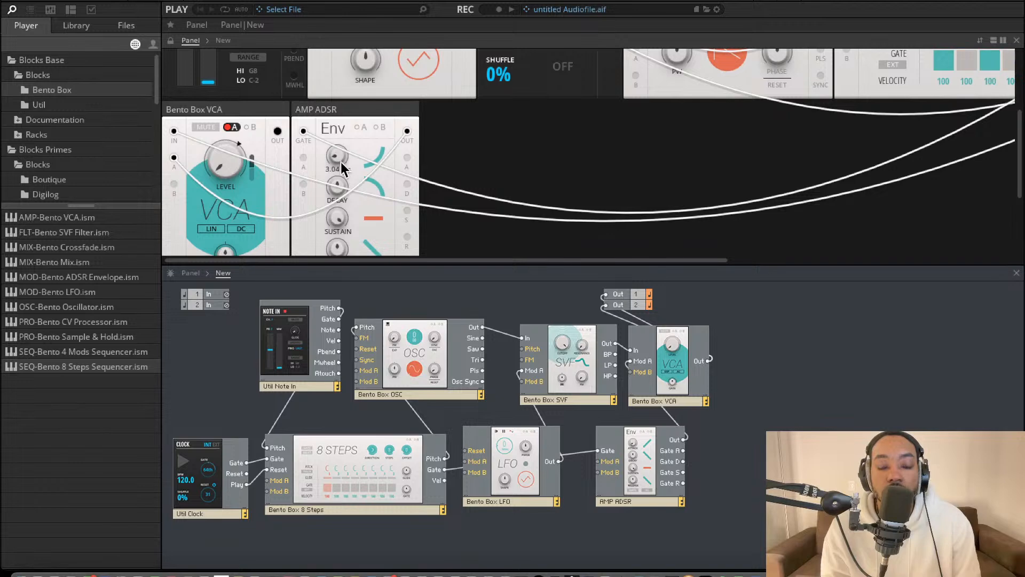
Raise the Shape control of the Bento Box LFO well above its centre setting.
{"action": "scroll", "coordinate": [362, 186], "scroll_direction": "down", "scroll_amount": 2}
{"action": "scroll", "coordinate": [357, 184], "scroll_direction": "up", "scroll_amount": 2}
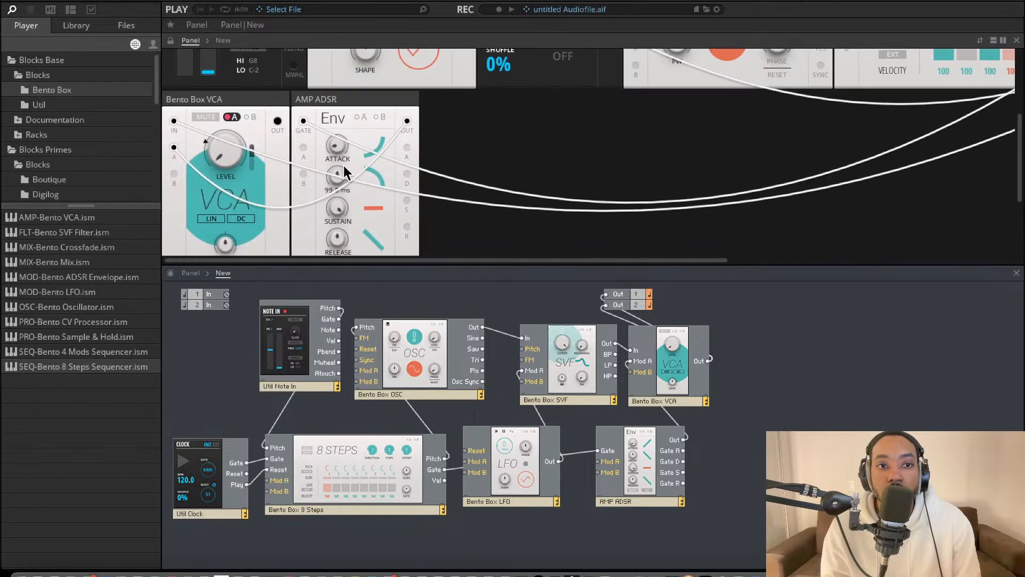
{"action": "scroll", "coordinate": [344, 172], "scroll_direction": "up", "scroll_amount": 5}
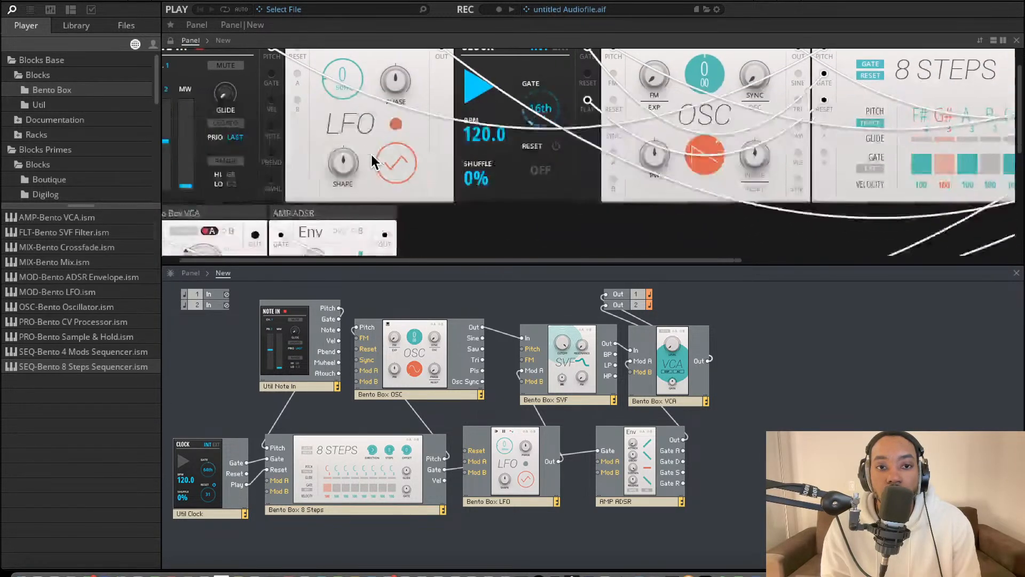
{"action": "left_click_drag", "start_coordinate": [342, 169], "coordinate": [393, 31]}
{"action": "scroll", "coordinate": [418, 47], "scroll_direction": "right", "scroll_amount": 4}
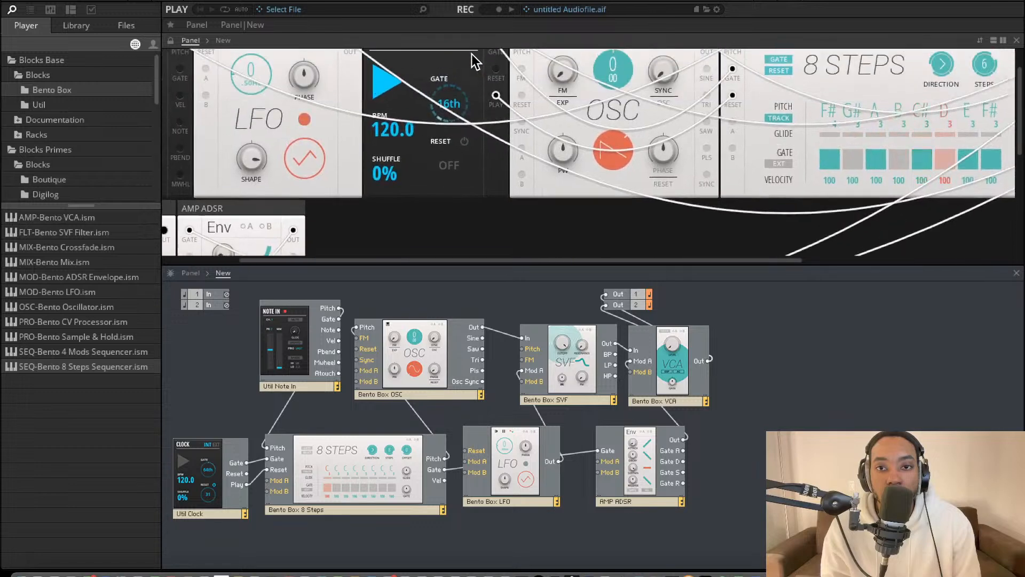
{"action": "scroll", "coordinate": [472, 54], "scroll_direction": "right", "scroll_amount": 5}
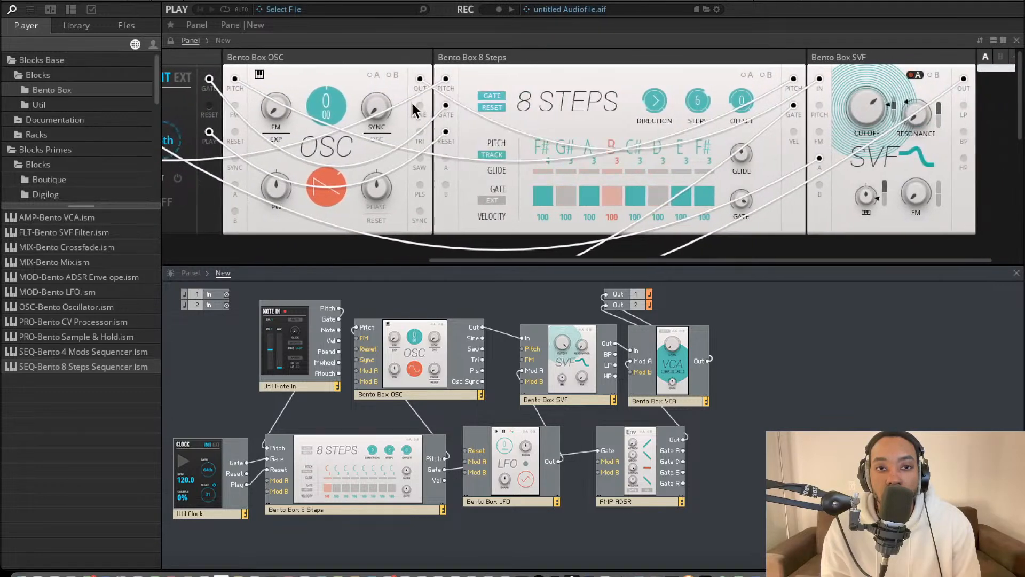
{"action": "scroll", "coordinate": [414, 106], "scroll_direction": "right", "scroll_amount": 1}
Add a Util Mix 4 mixer block from the Blocks Base Util library to the structure.
{"action": "scroll", "coordinate": [791, 86], "scroll_direction": "down", "scroll_amount": 1}
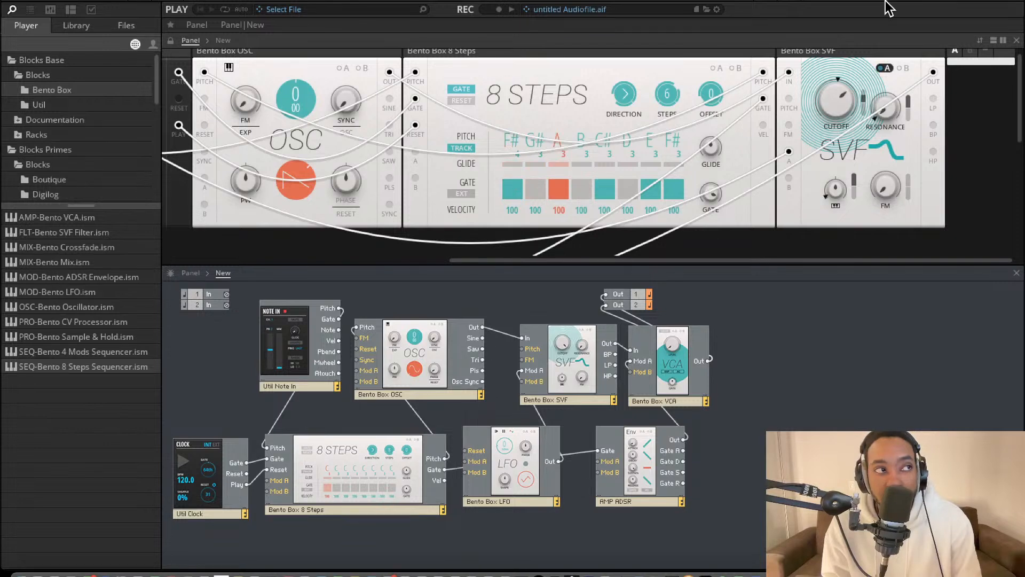
{"action": "scroll", "coordinate": [536, 85], "scroll_direction": "up", "scroll_amount": 1}
{"action": "scroll", "coordinate": [286, 208], "scroll_direction": "down", "scroll_amount": 3}
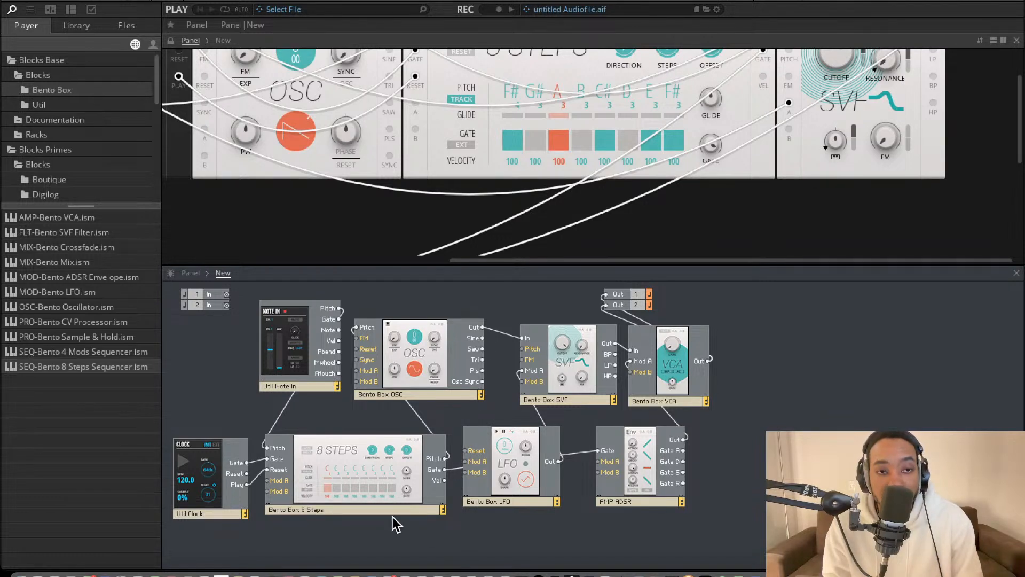
{"action": "scroll", "coordinate": [373, 260], "scroll_direction": "down", "scroll_amount": 2}
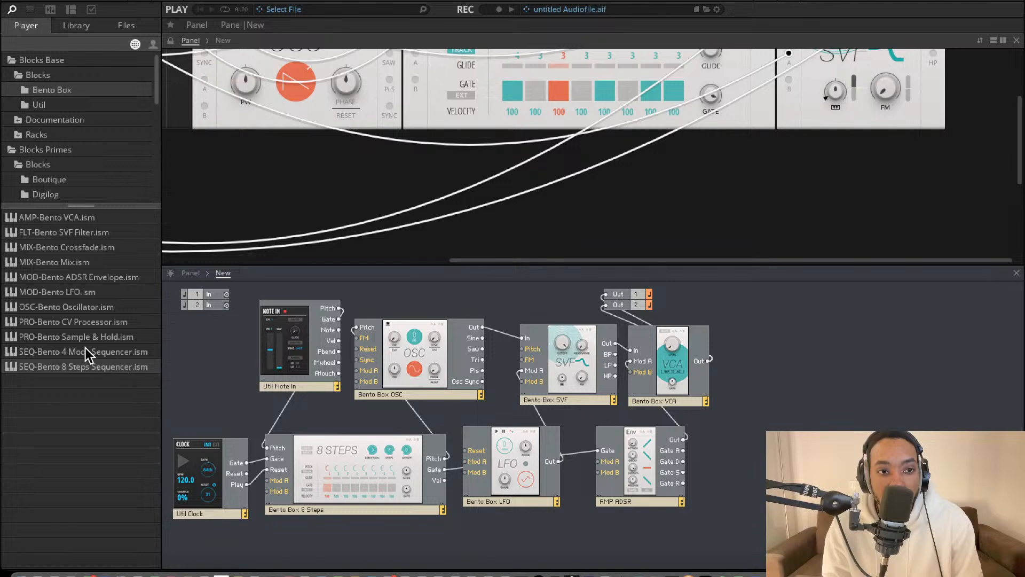
{"action": "left_click", "coordinate": [46, 105]}
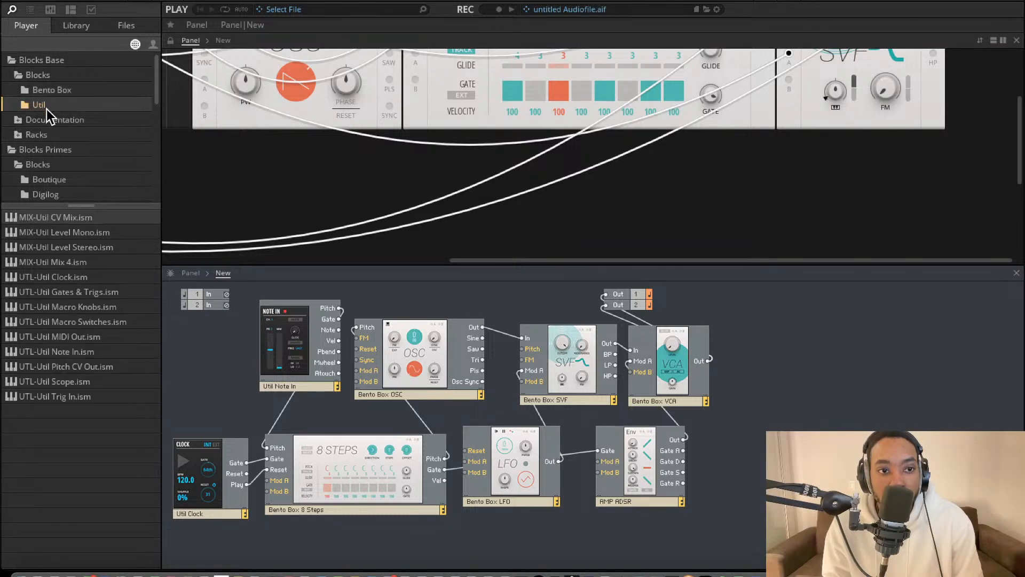
{"action": "left_click_drag", "start_coordinate": [83, 262], "coordinate": [550, 358]}
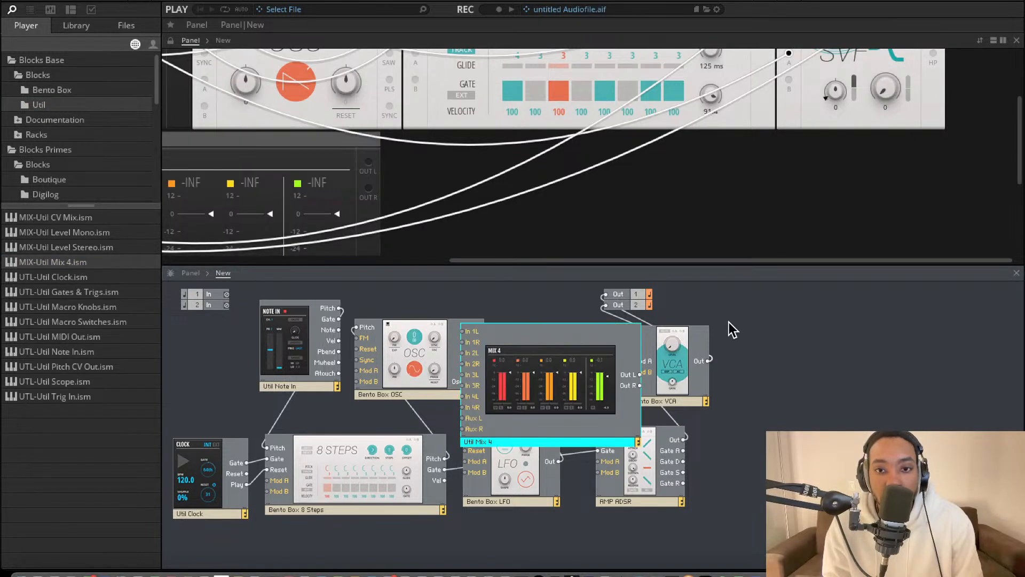
Move the Bento Box VCA and AMP ADSR blocks further right of the SVF filter and place the Mix 4 beyond them.
{"action": "left_click_drag", "start_coordinate": [597, 283], "coordinate": [751, 476]}
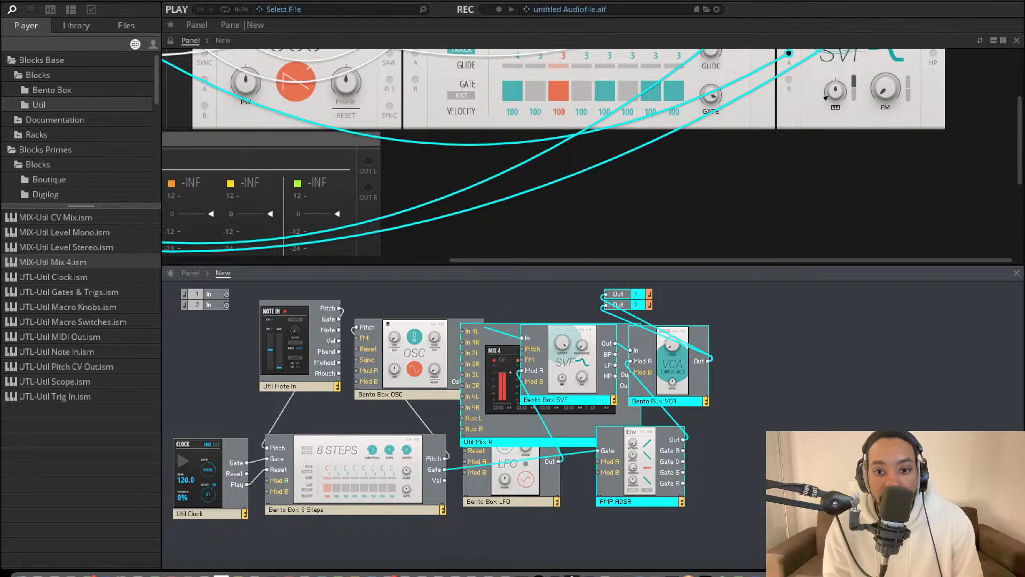
{"action": "left_click", "coordinate": [789, 426]}
{"action": "left_click_drag", "start_coordinate": [672, 313], "coordinate": [732, 520]}
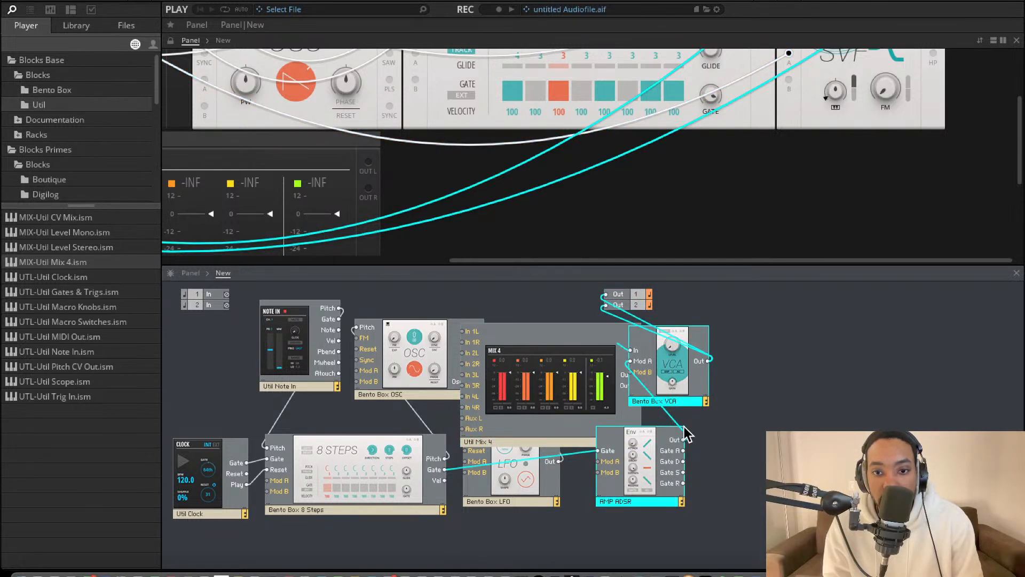
{"action": "left_click_drag", "start_coordinate": [685, 396], "coordinate": [789, 425]}
{"action": "left_click_drag", "start_coordinate": [565, 416], "coordinate": [910, 429]}
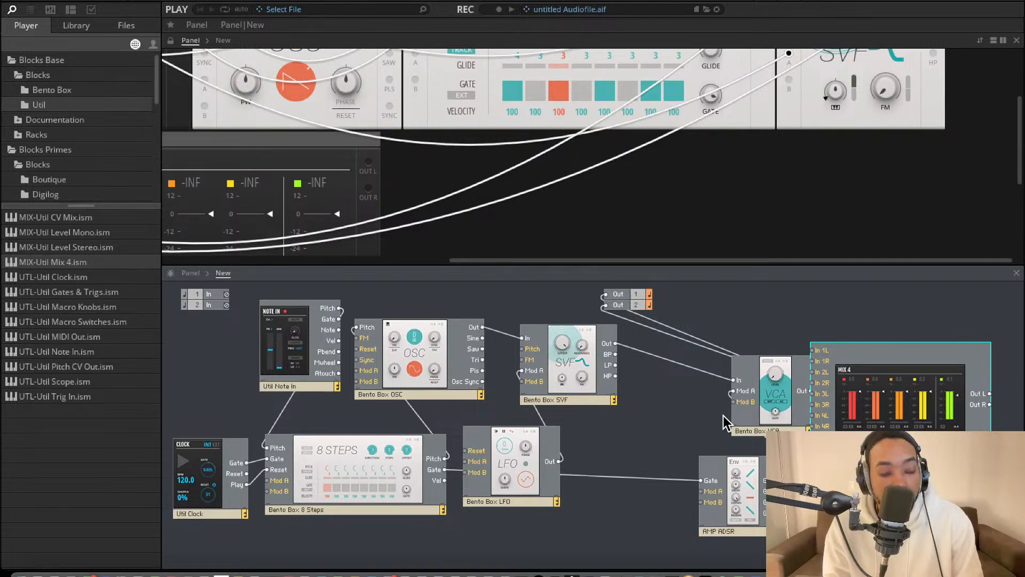
{"action": "left_click_drag", "start_coordinate": [854, 425], "coordinate": [942, 431]}
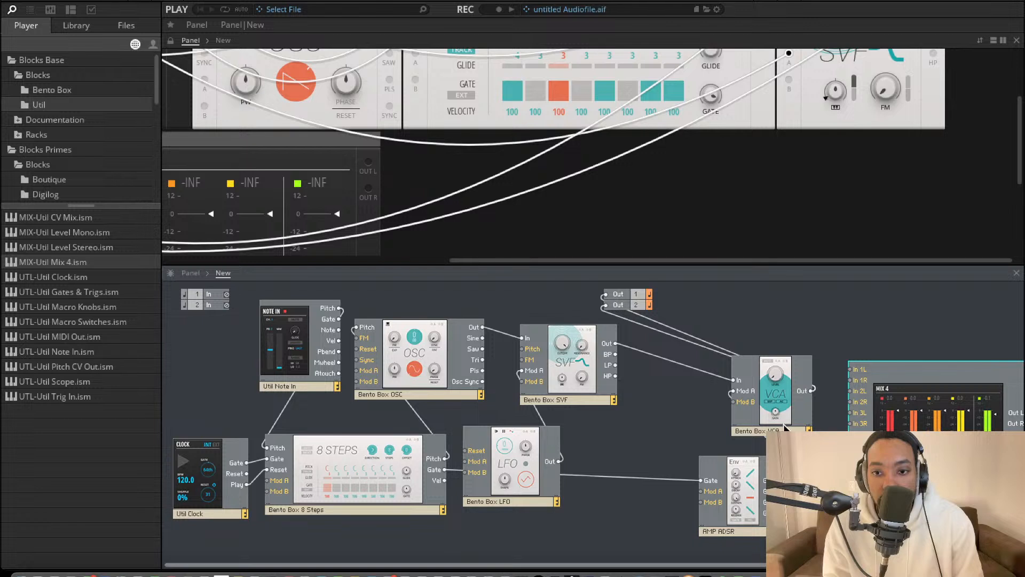
{"action": "left_click_drag", "start_coordinate": [785, 427], "coordinate": [698, 422]}
{"action": "left_click_drag", "start_coordinate": [748, 514], "coordinate": [705, 515]}
{"action": "left_click_drag", "start_coordinate": [865, 400], "coordinate": [820, 407]}
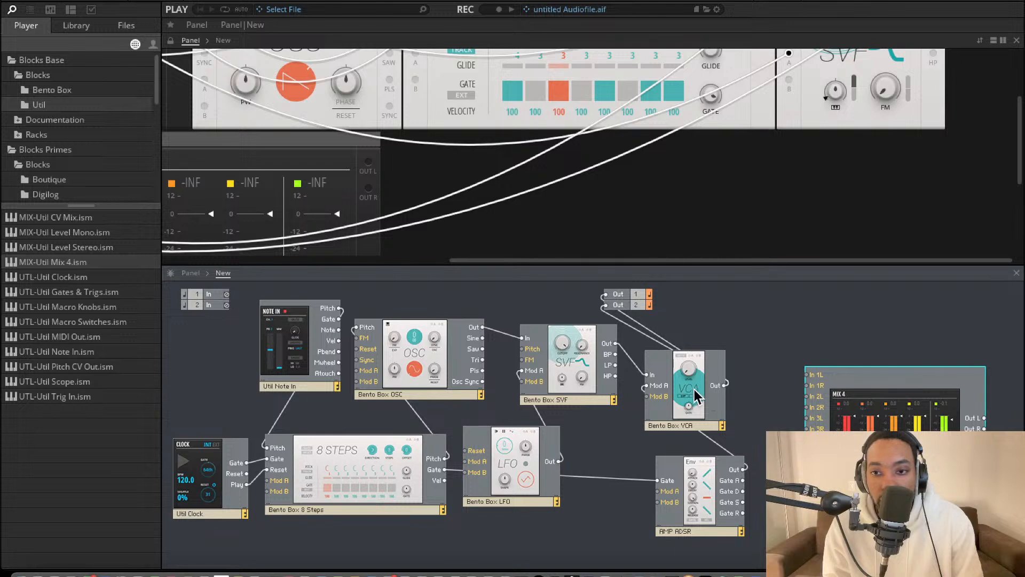
Bring the Mix 4 next to the oscillator and wire the OSC's Out to the mixer inputs In 1L and In 1R.
{"action": "left_click_drag", "start_coordinate": [951, 441], "coordinate": [656, 400]}
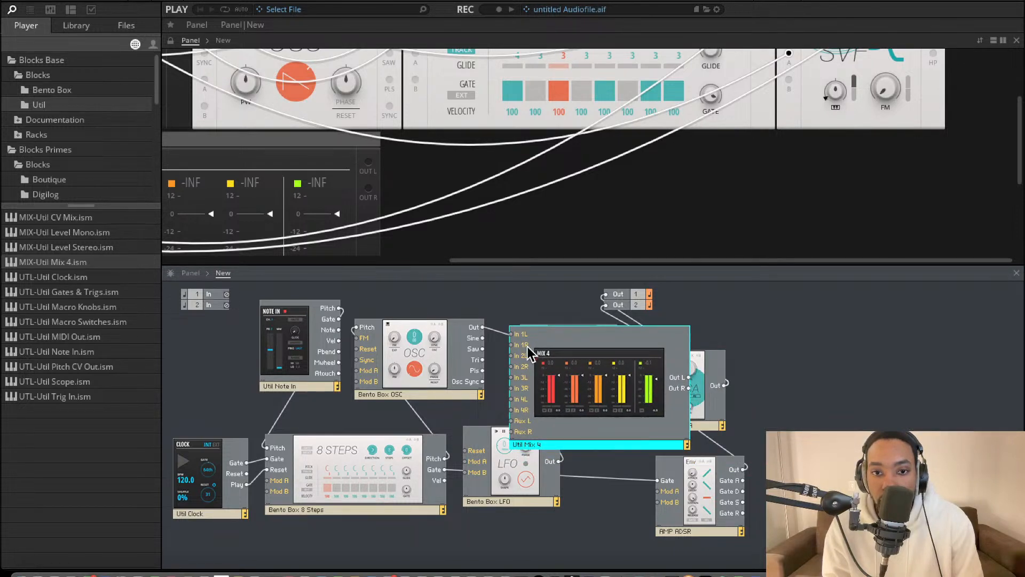
{"action": "left_click_drag", "start_coordinate": [483, 327], "coordinate": [514, 351]}
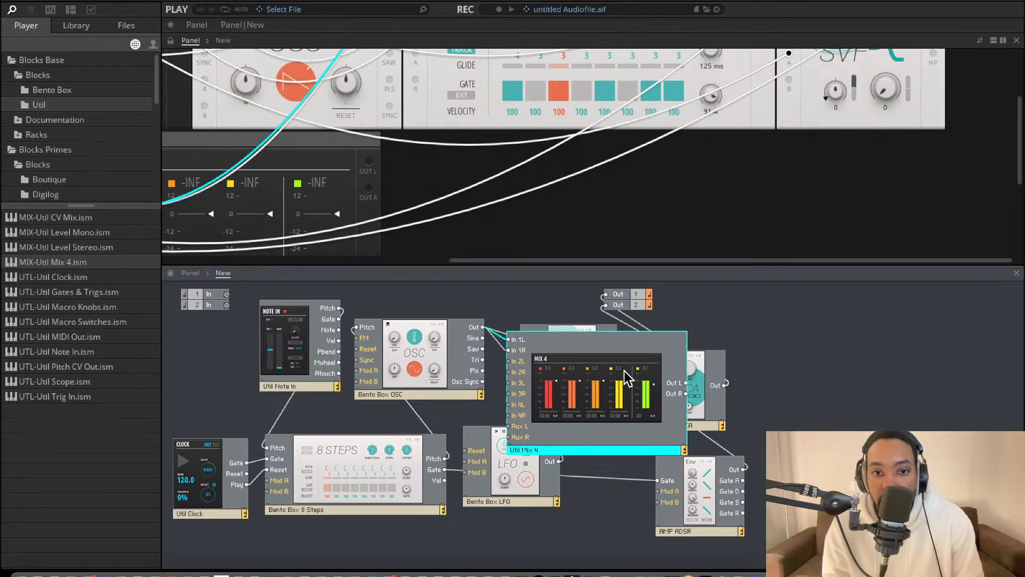
{"action": "left_click_drag", "start_coordinate": [625, 371], "coordinate": [470, 366]}
Move the SVF filter right of the Mix 4 and try the mixer's Out L and Out R as its input.
{"action": "left_click_drag", "start_coordinate": [553, 365], "coordinate": [597, 372]}
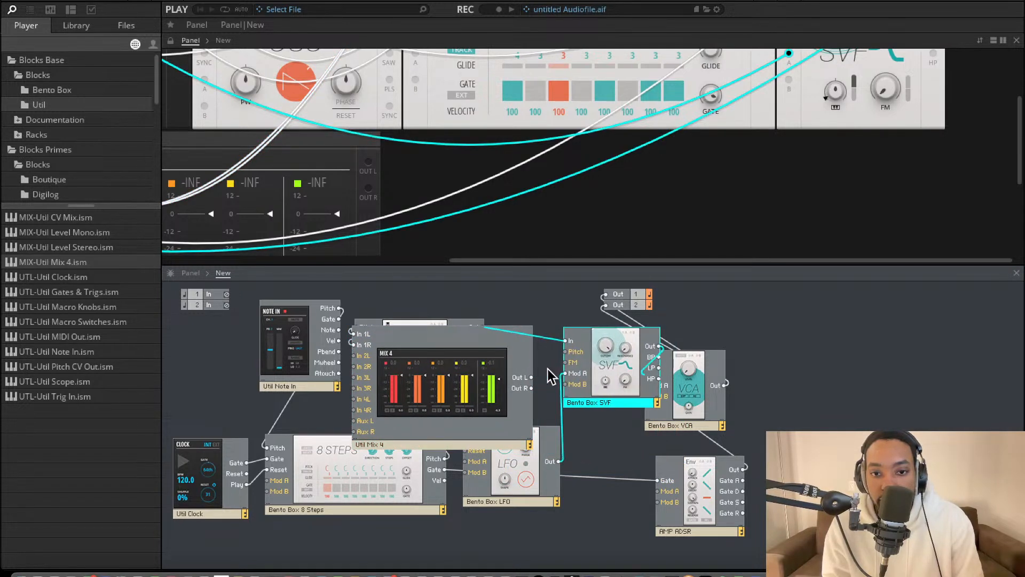
{"action": "left_click_drag", "start_coordinate": [531, 377], "coordinate": [566, 341]}
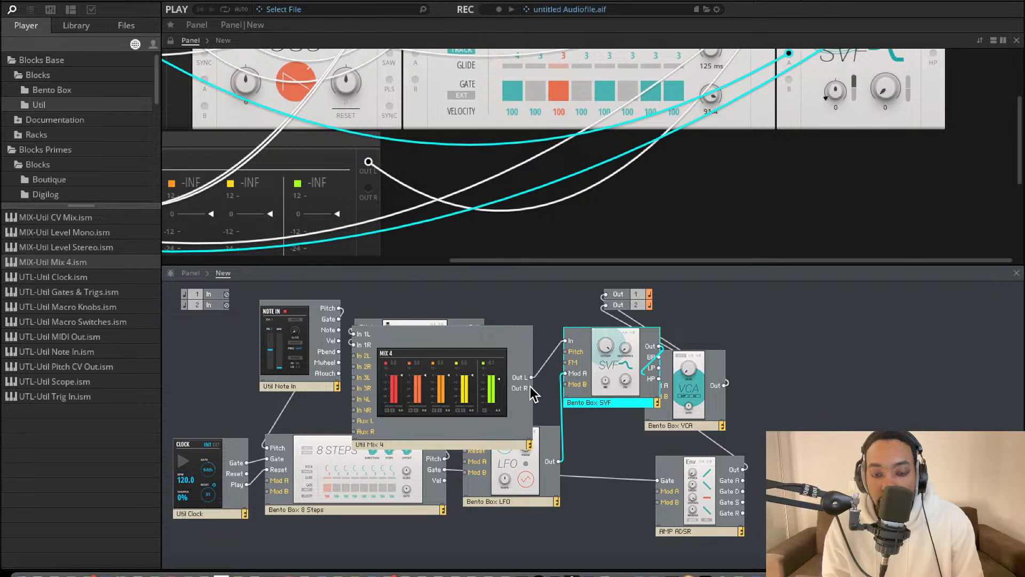
{"action": "left_click_drag", "start_coordinate": [533, 390], "coordinate": [573, 362]}
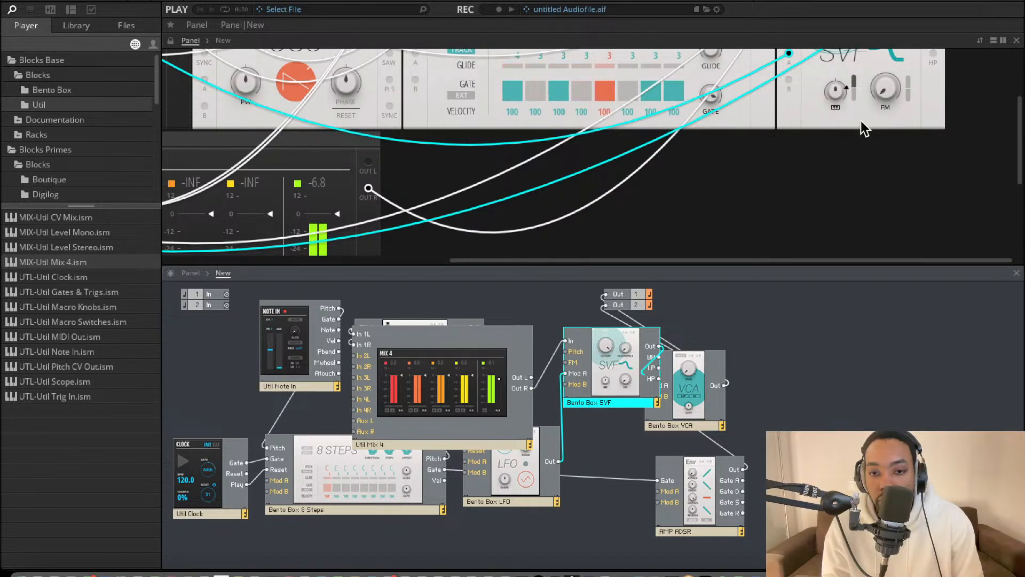
Examine the Mix 4's channel levels and wire its Out L to the SVF filter's In.
{"action": "left_click_drag", "start_coordinate": [483, 368], "coordinate": [521, 356]}
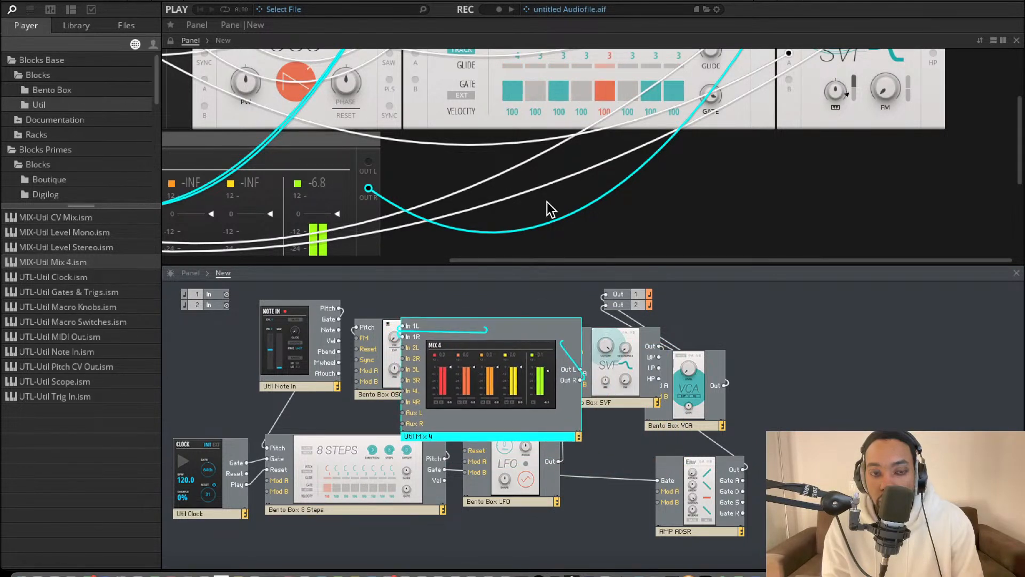
{"action": "scroll", "coordinate": [547, 203], "scroll_direction": "down", "scroll_amount": 5}
{"action": "scroll", "coordinate": [547, 203], "scroll_direction": "left", "scroll_amount": 5}
{"action": "scroll", "coordinate": [554, 204], "scroll_direction": "left", "scroll_amount": 5}
{"action": "scroll", "coordinate": [555, 204], "scroll_direction": "up", "scroll_amount": 2}
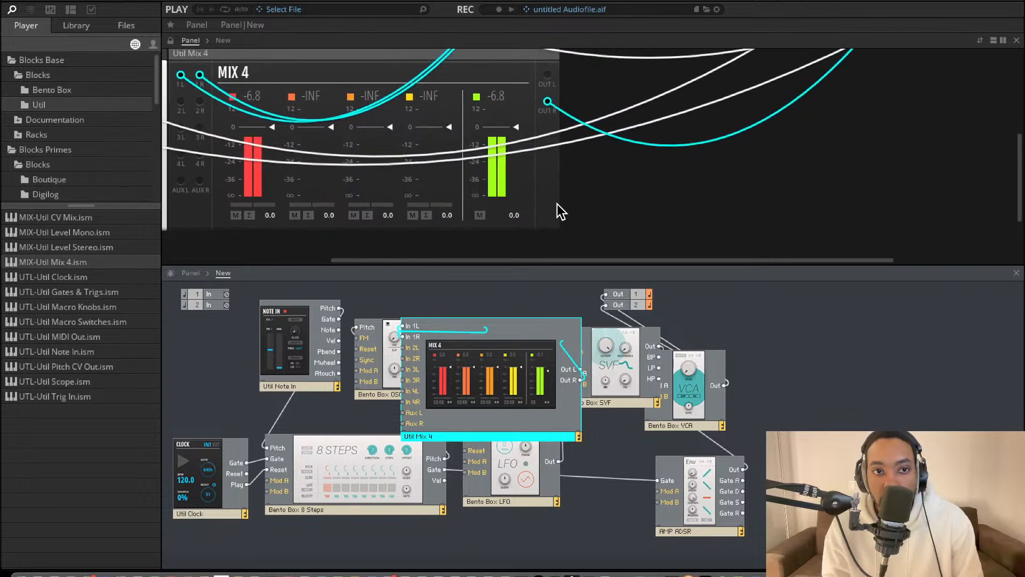
{"action": "left_click_drag", "start_coordinate": [518, 345], "coordinate": [453, 327]}
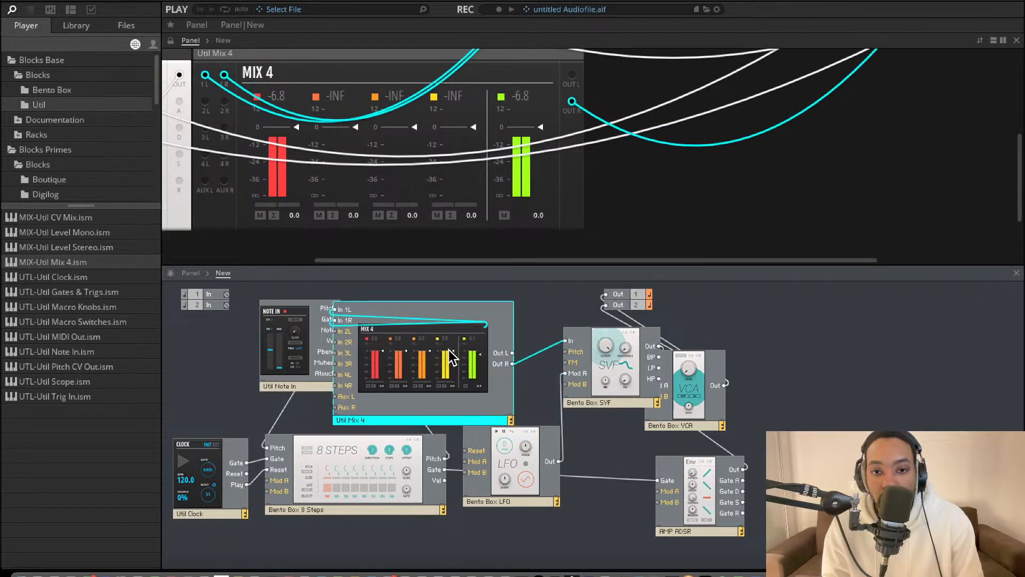
{"action": "left_click_drag", "start_coordinate": [515, 350], "coordinate": [565, 341]}
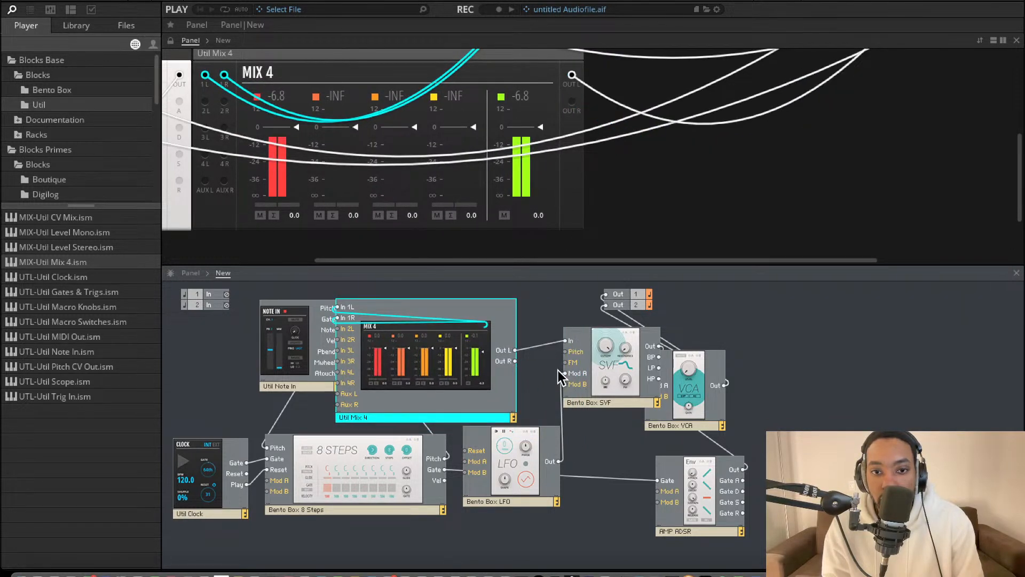
Try the OSC wired directly into the SVF, restore the Mix 4 route and lower mixer channel 1 to -5.6 dB.
{"action": "left_click_drag", "start_coordinate": [482, 377], "coordinate": [590, 465]}
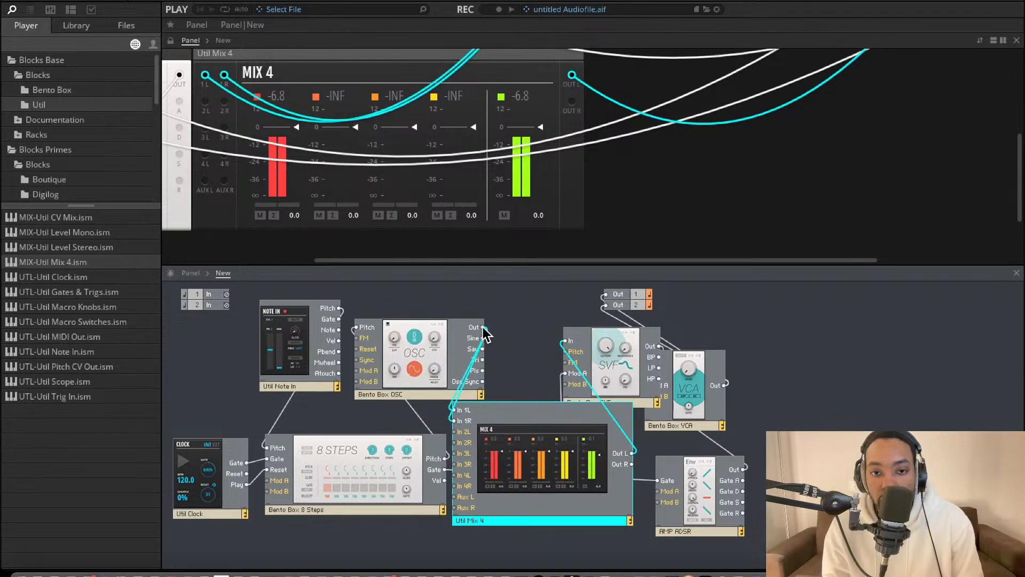
{"action": "left_click_drag", "start_coordinate": [484, 328], "coordinate": [565, 341]}
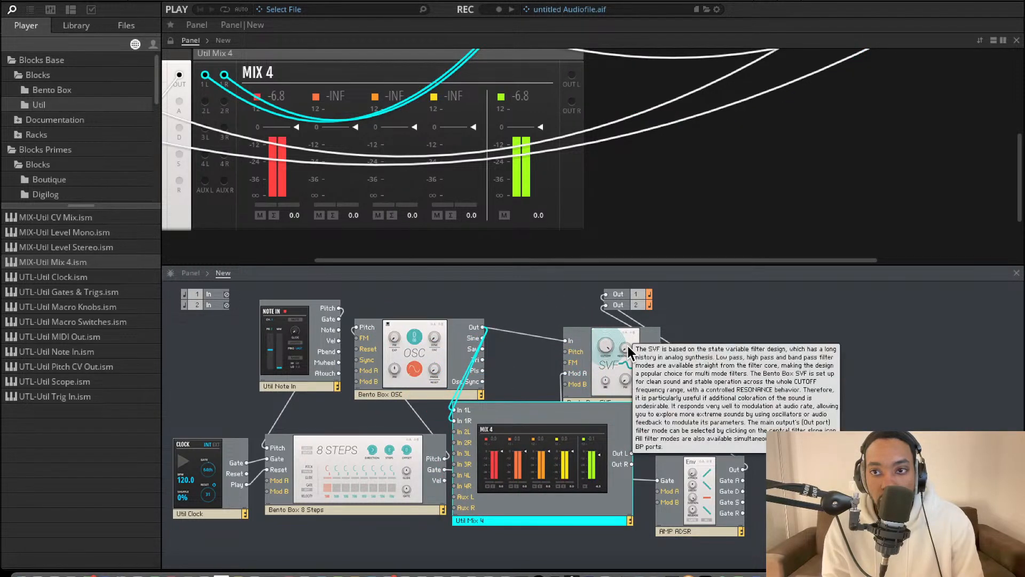
{"action": "left_click_drag", "start_coordinate": [565, 421], "coordinate": [566, 341]}
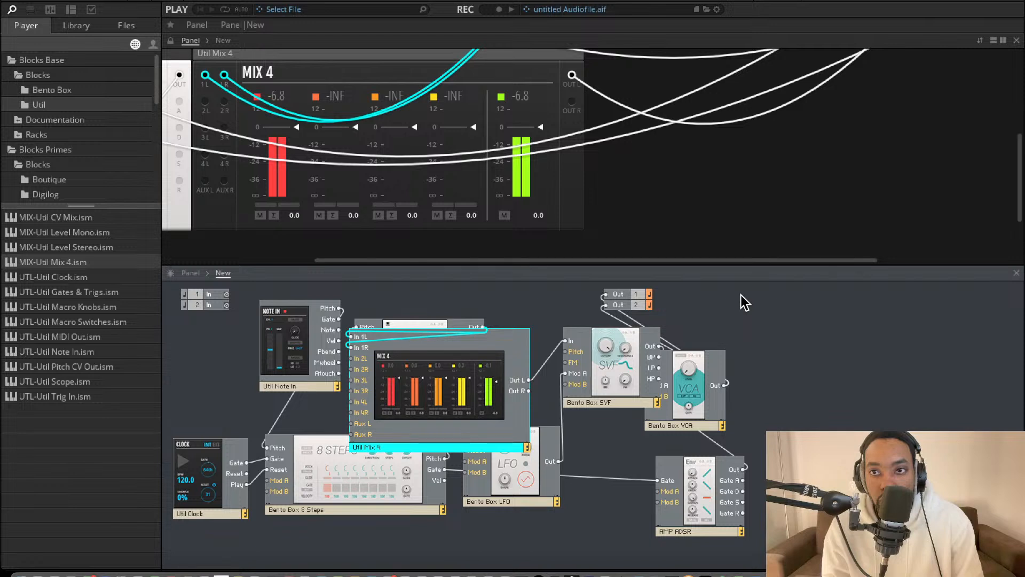
{"action": "mouse_move", "coordinate": [298, 133]}
{"action": "left_mouse_down"}
{"action": "mouse_move", "coordinate": [294, 202]}
{"action": "mouse_move", "coordinate": [297, 126]}
{"action": "mouse_move", "coordinate": [290, 197]}
{"action": "mouse_move", "coordinate": [294, 143]}
{"action": "left_mouse_up"}
{"action": "left_click_drag", "start_coordinate": [469, 426], "coordinate": [491, 421]}
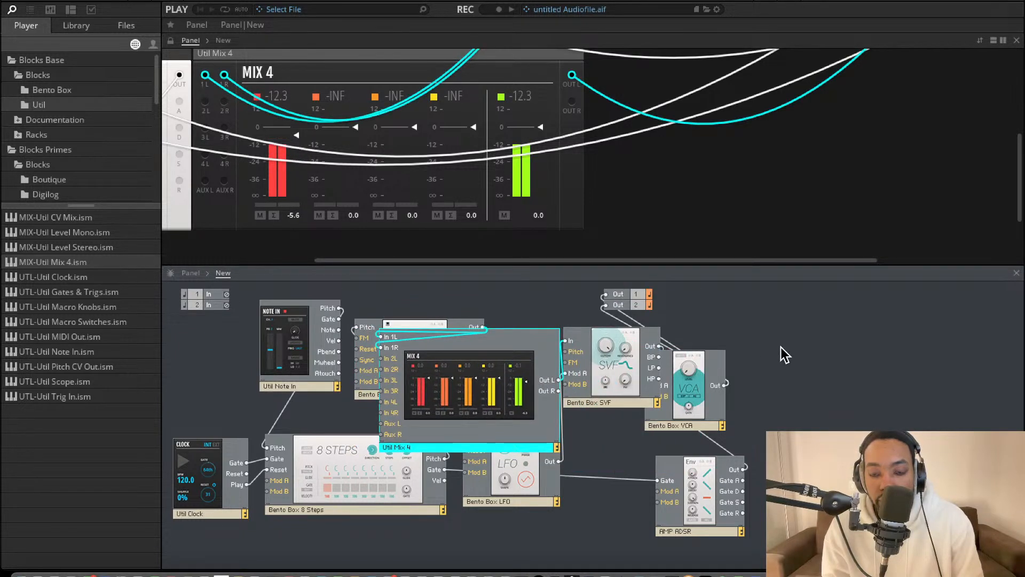
Delete the Util Mix 4 block and connect the oscillator's Out directly to the SVF filter's In.
{"action": "left_click_drag", "start_coordinate": [458, 386], "coordinate": [455, 384]}
{"action": "mouse_move", "coordinate": [486, 395]}
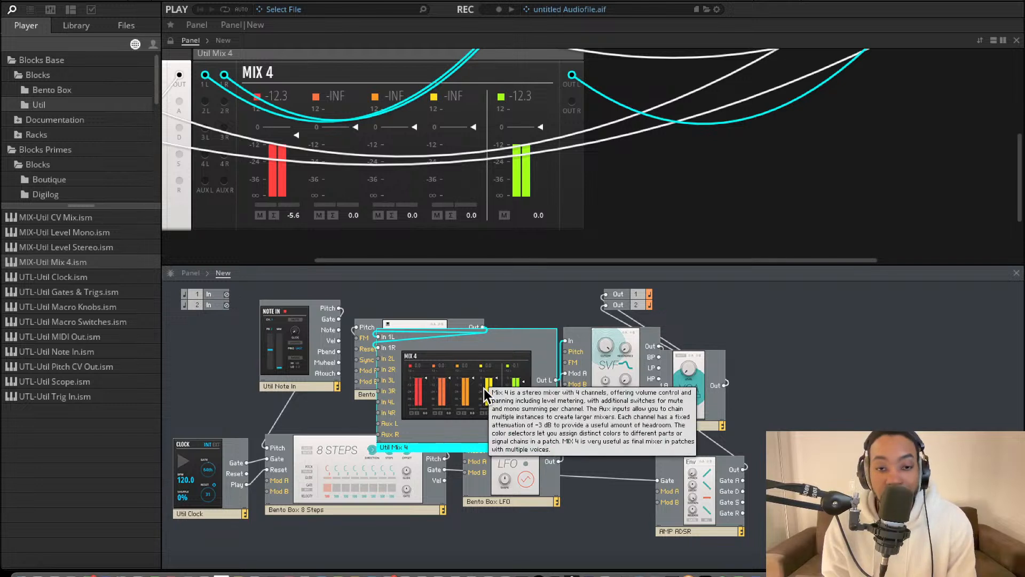
{"action": "key", "text": "Delete"}
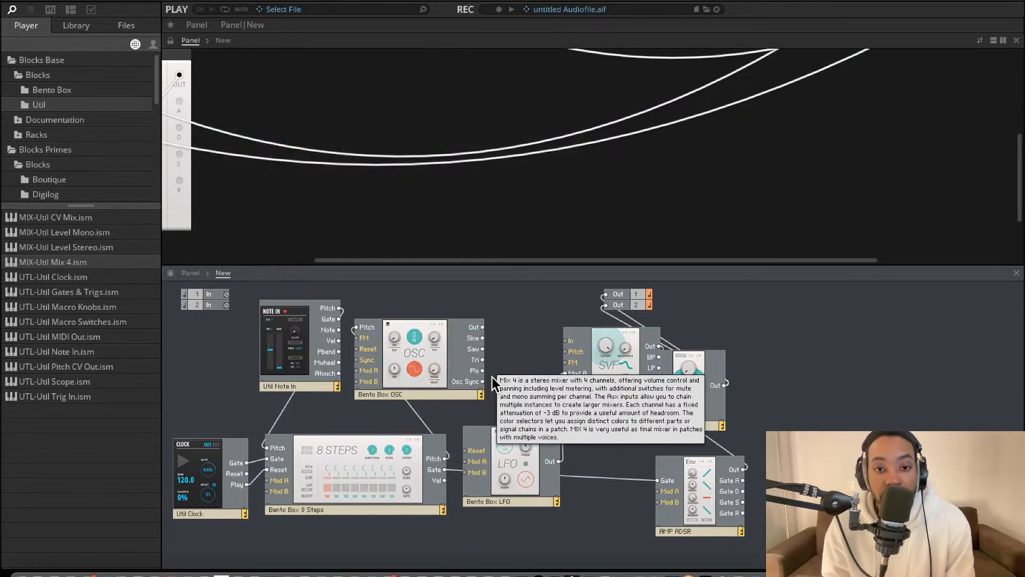
{"action": "left_click_drag", "start_coordinate": [481, 328], "coordinate": [565, 340]}
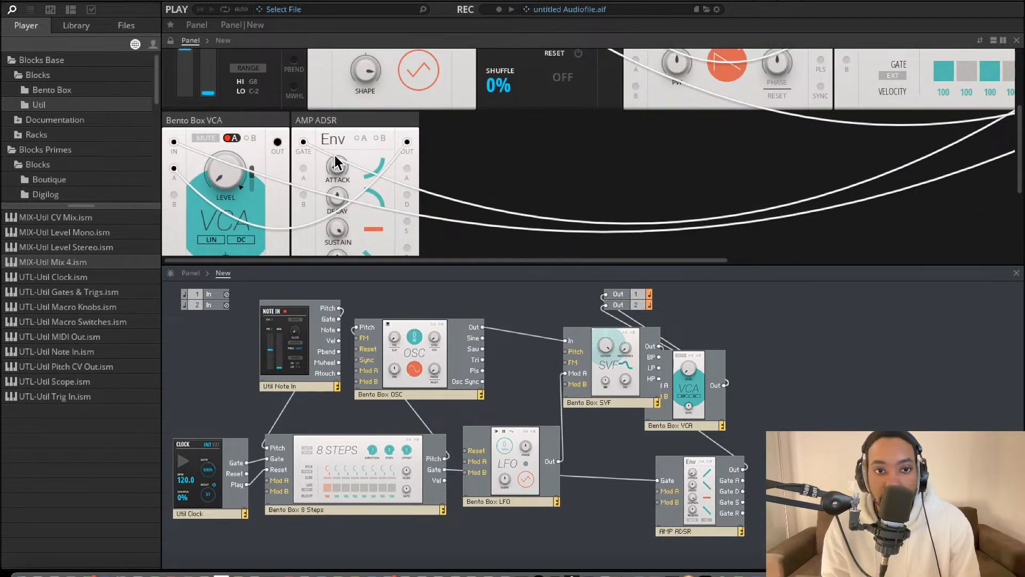
Lengthen the attack time of the AMP ADSR envelope.
{"action": "left_click_drag", "start_coordinate": [335, 160], "coordinate": [341, 101]}
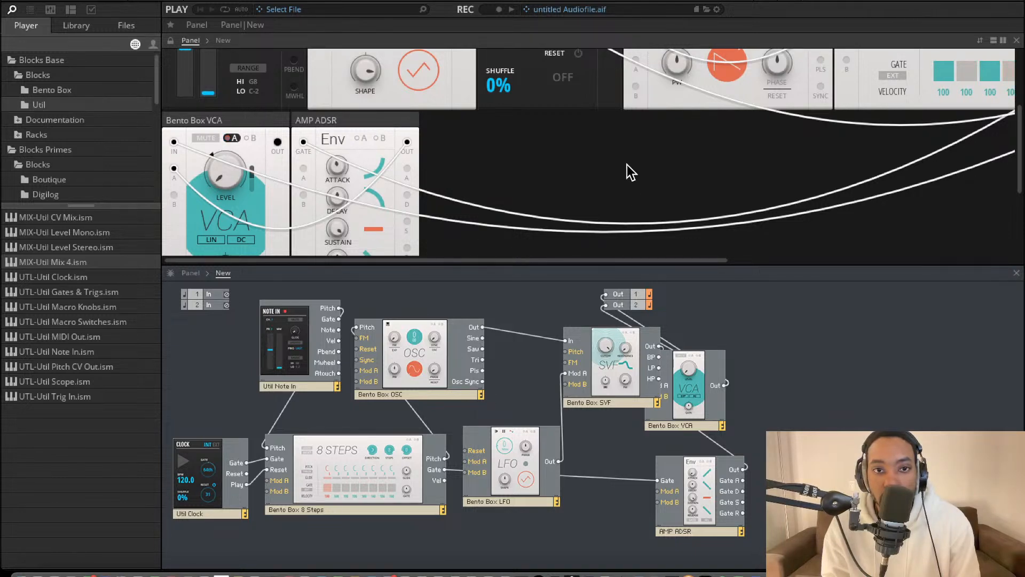
{"action": "scroll", "coordinate": [624, 174], "scroll_direction": "up", "scroll_amount": 5}
{"action": "scroll", "coordinate": [624, 173], "scroll_direction": "right", "scroll_amount": 5}
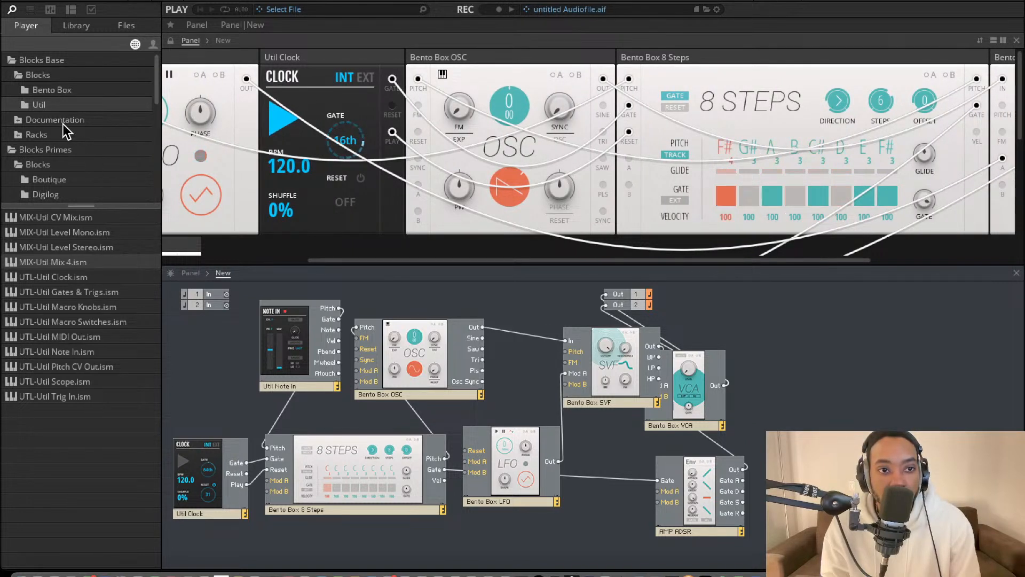
{"action": "left_click", "coordinate": [56, 92]}
{"action": "left_click", "coordinate": [51, 103]}
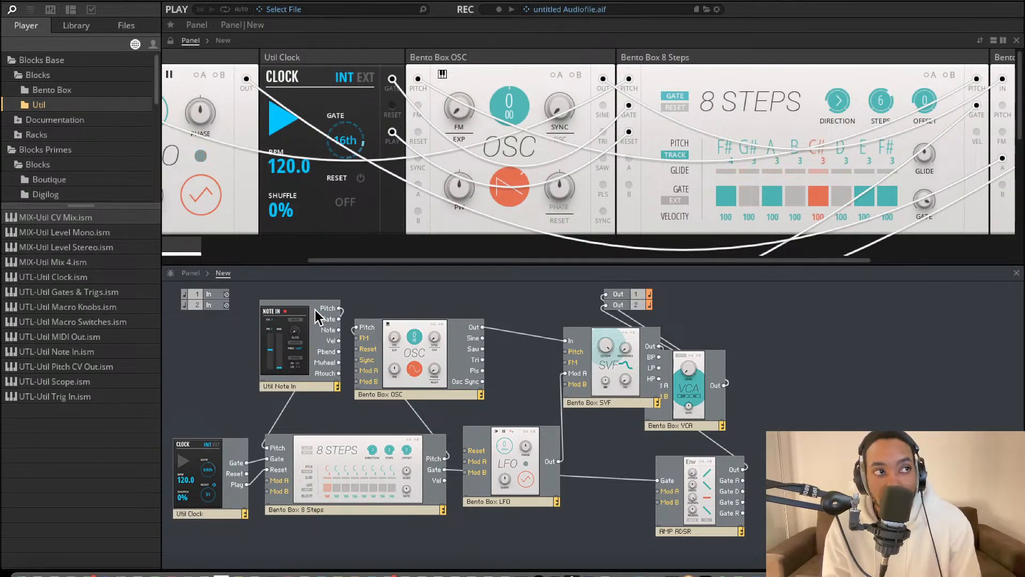
{"action": "mouse_move", "coordinate": [316, 308]}
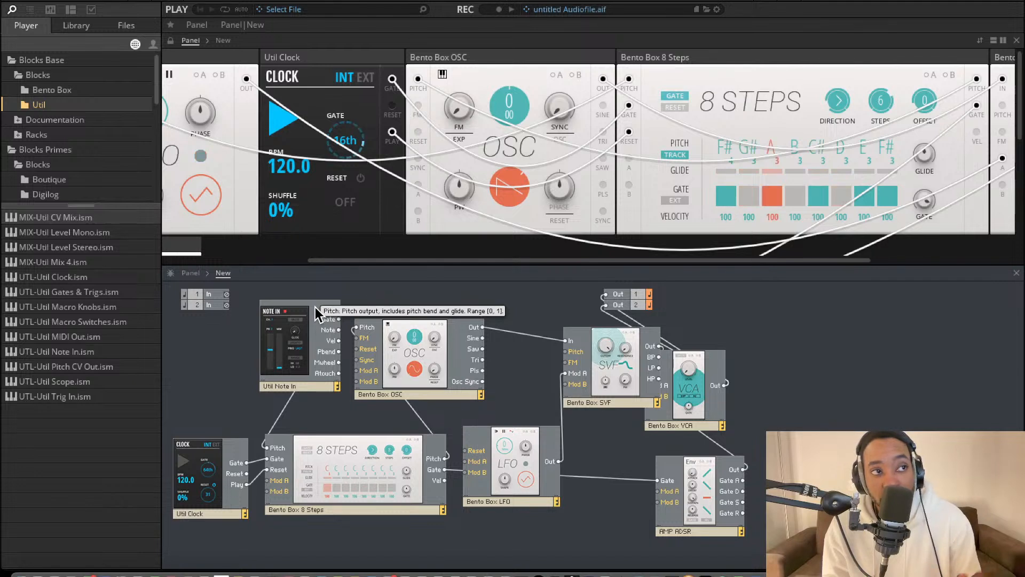